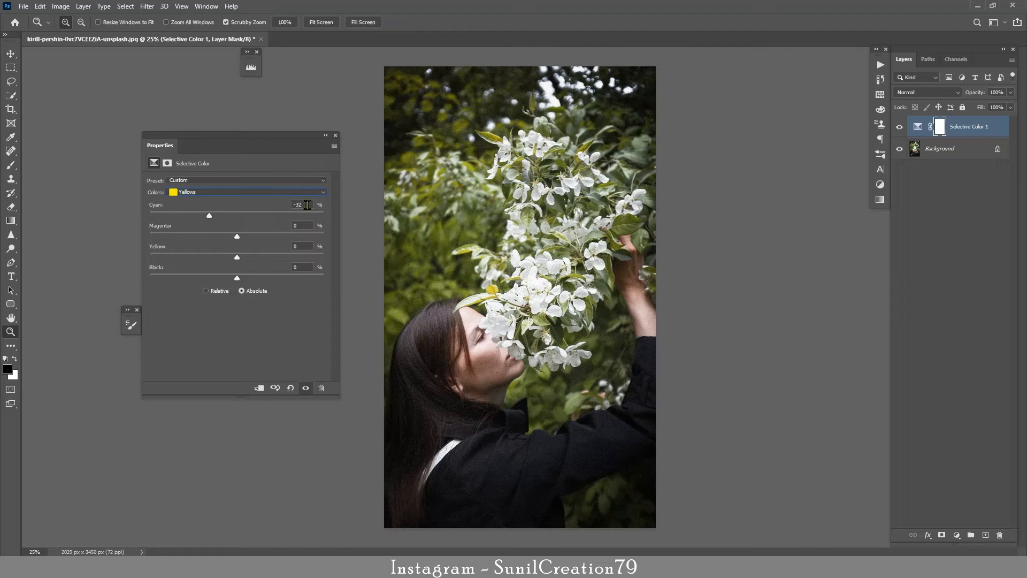
Step: Add a second Selective Color adjustment layer and set Cyan to -53% in its Yellows
left_click(326, 135)
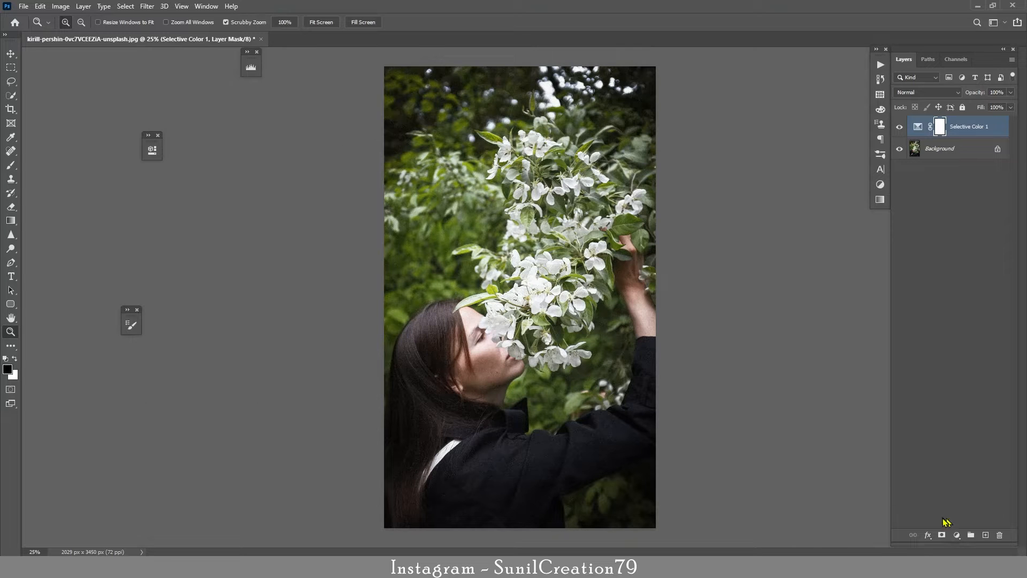
left_click(957, 535)
left_click(961, 556)
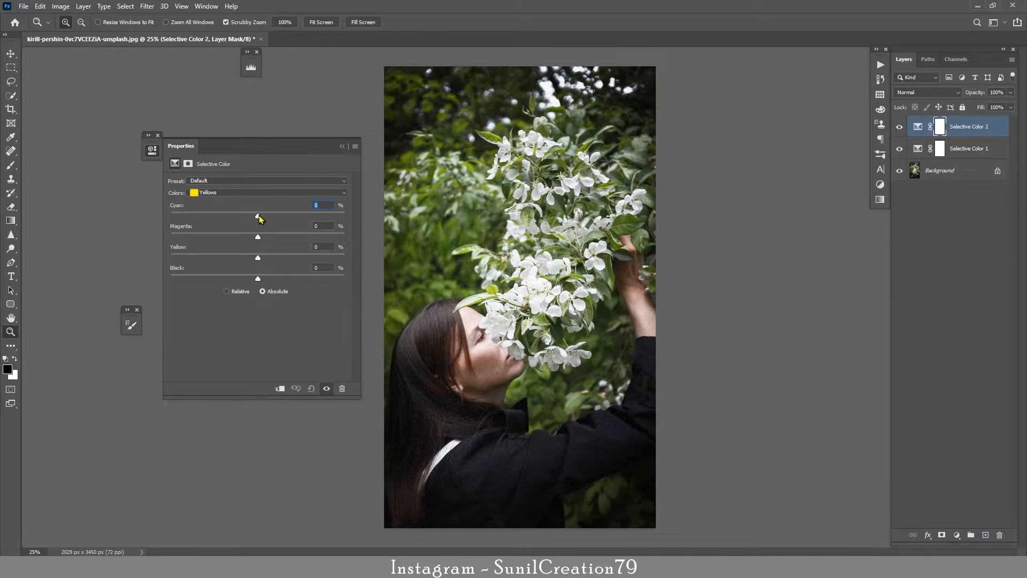
left_click_drag(258, 215, 213, 214)
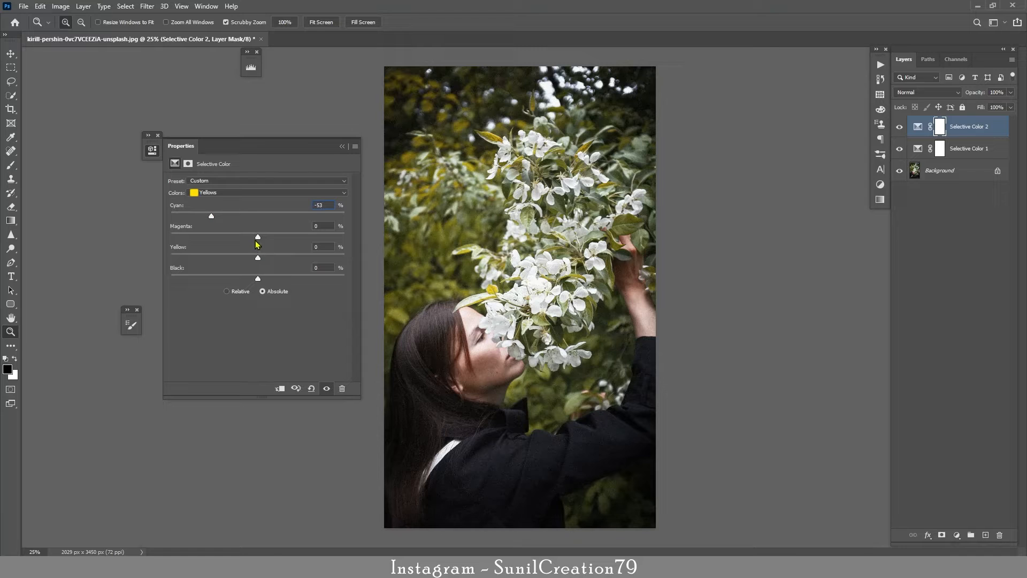
mouse_move(255, 240)
left_mouse_down()
mouse_move(275, 238)
mouse_move(240, 239)
mouse_move(264, 240)
left_mouse_up()
left_click_drag(327, 229, 319, 229)
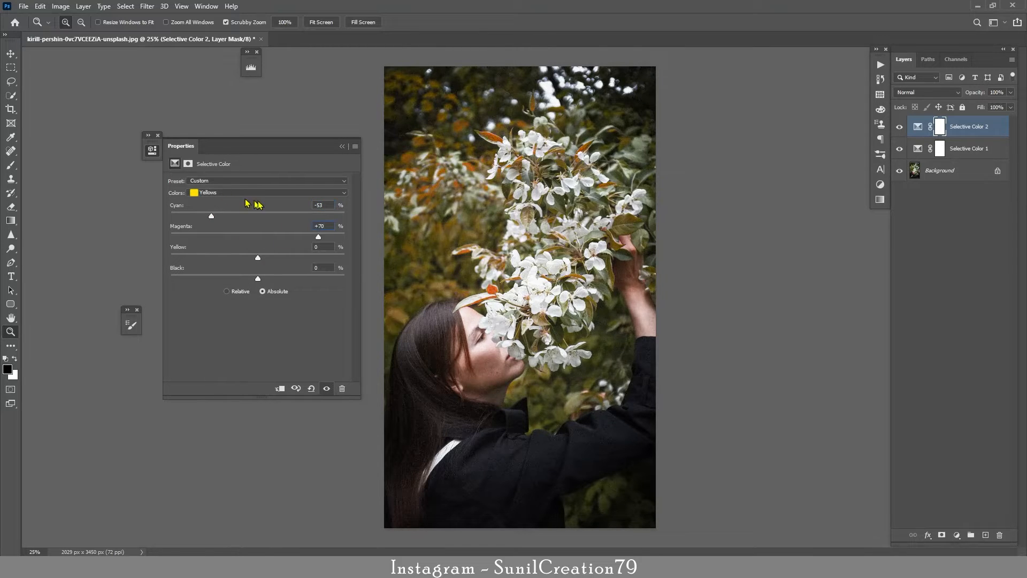
type("0")
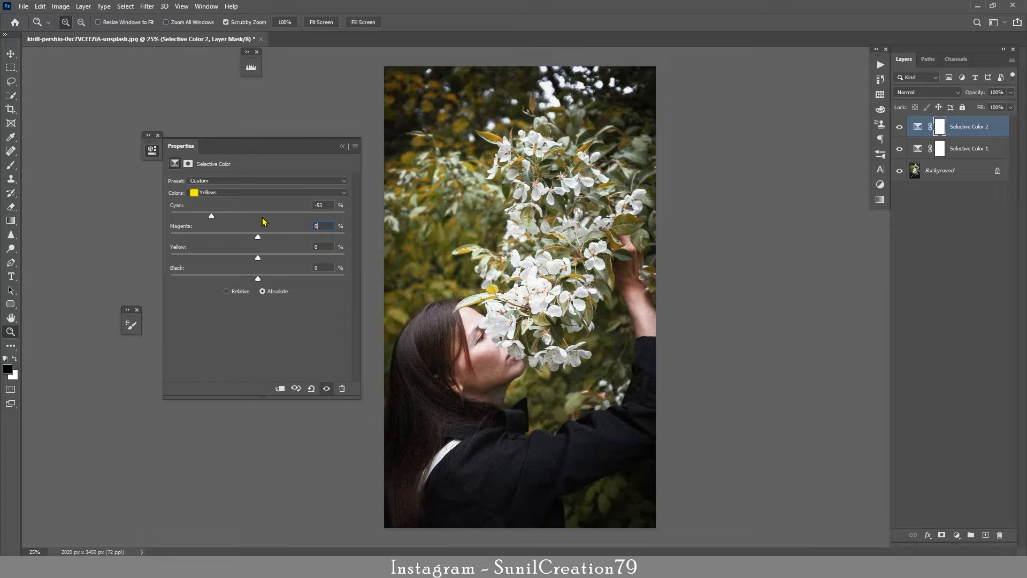
Step: Set the Reds to Cyan -32%, Magenta -8% and Yellow +17%, and compare the image with the adjustment off and on
left_click(216, 193)
left_click(214, 192)
left_click_drag(259, 216, 272, 259)
left_click(342, 146)
left_click(900, 127)
left_click(900, 127)
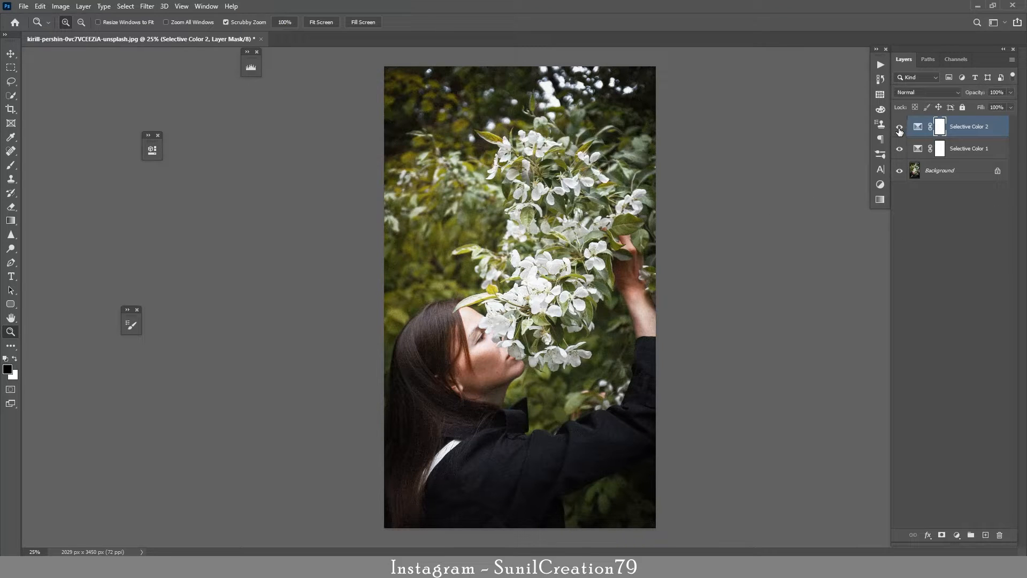
Step: Group the two Selective Color layers and add a black mask that hides the group's effect
left_click(958, 149, "shift")
key("ctrl+g")
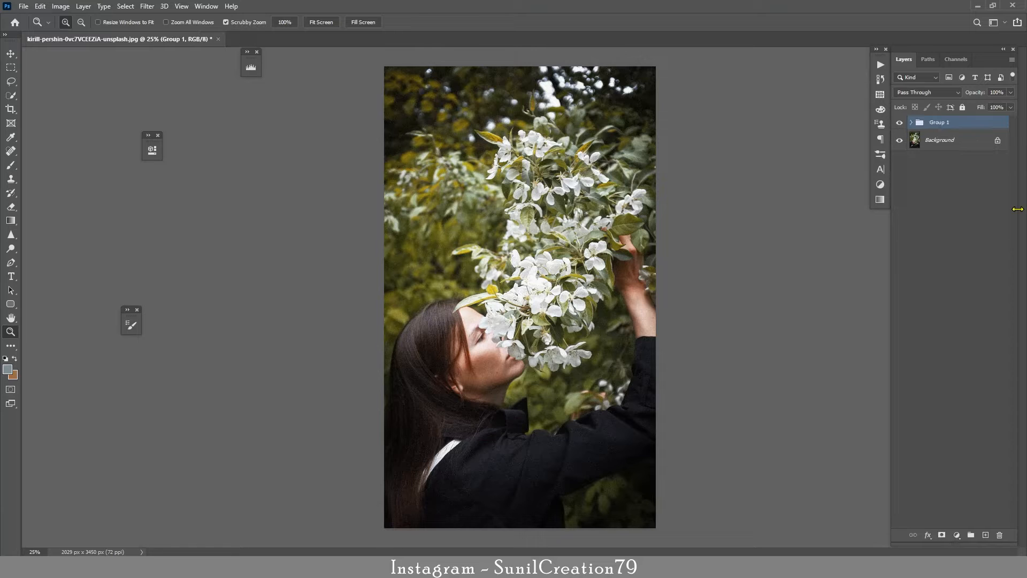
left_click(942, 534, "alt")
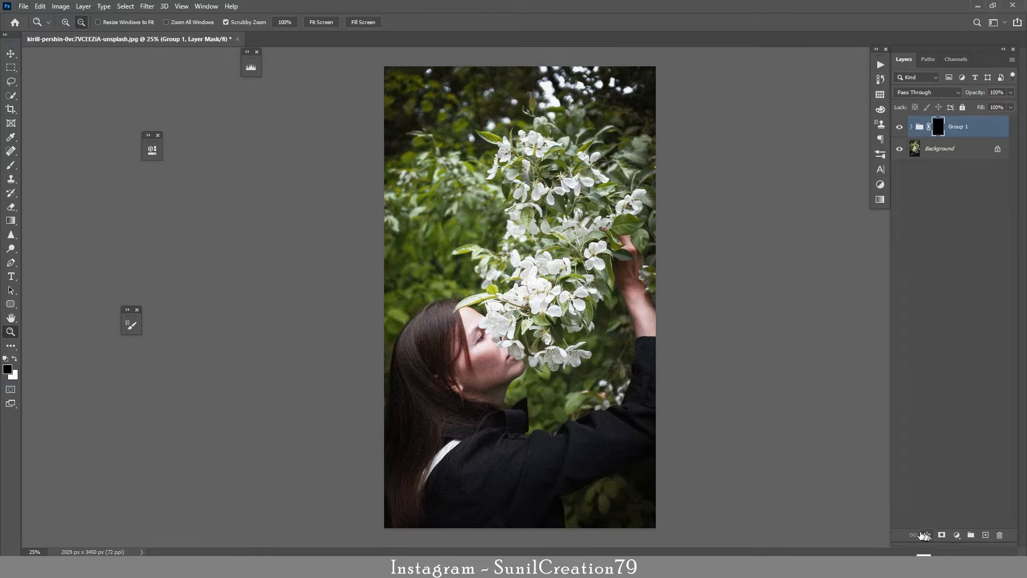
Step: Paint white with a soft brush on the group mask over the woman's face and upper hair
left_click_drag(471, 353, 506, 356)
key("b")
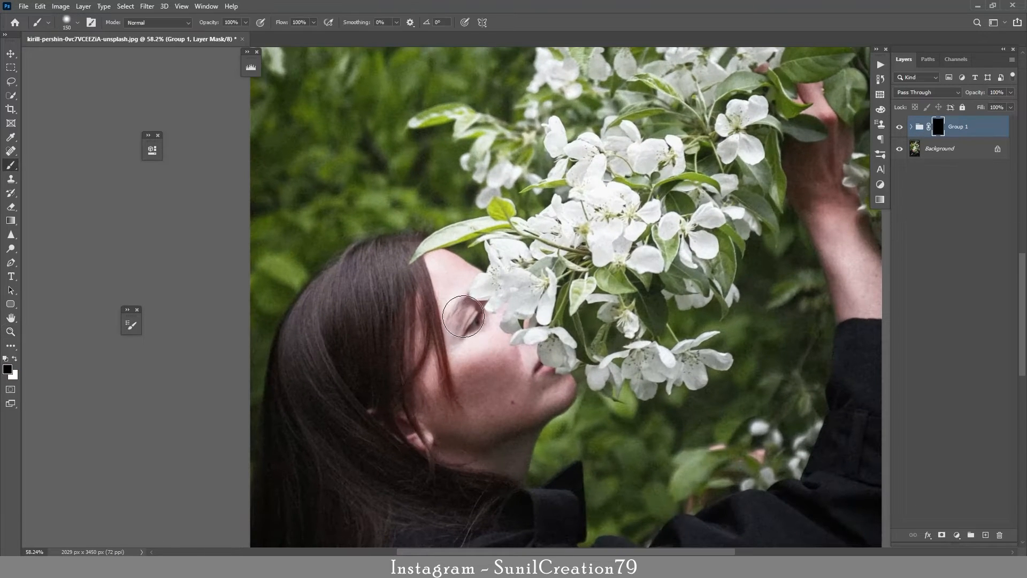
key("x")
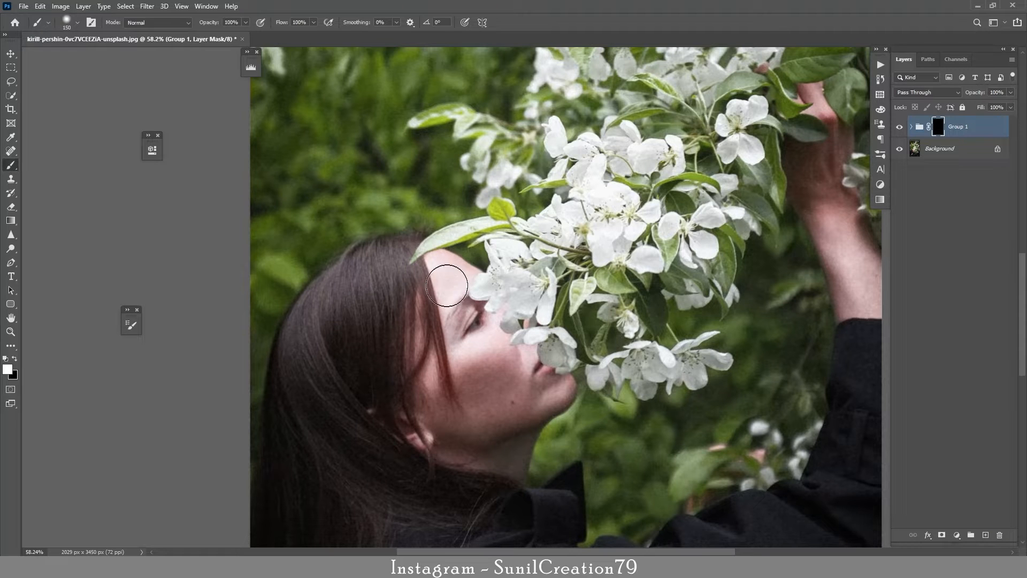
mouse_move(448, 286)
left_mouse_down()
mouse_move(486, 362)
mouse_move(521, 374)
mouse_move(487, 425)
mouse_move(423, 399)
mouse_move(436, 303)
left_mouse_up()
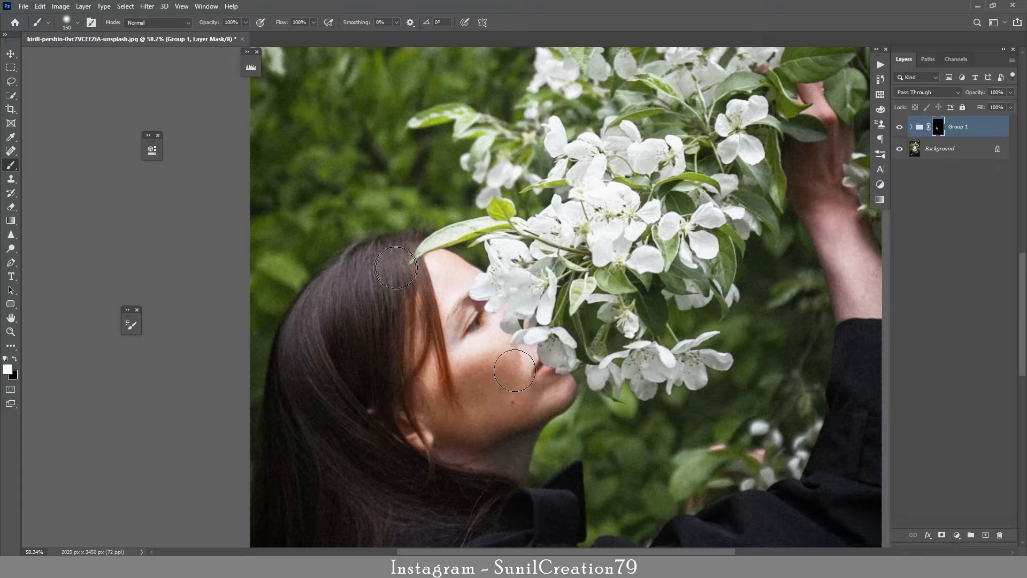
mouse_move(298, 385)
left_mouse_down()
mouse_move(402, 447)
mouse_move(430, 482)
mouse_move(465, 441)
mouse_move(469, 494)
left_mouse_up()
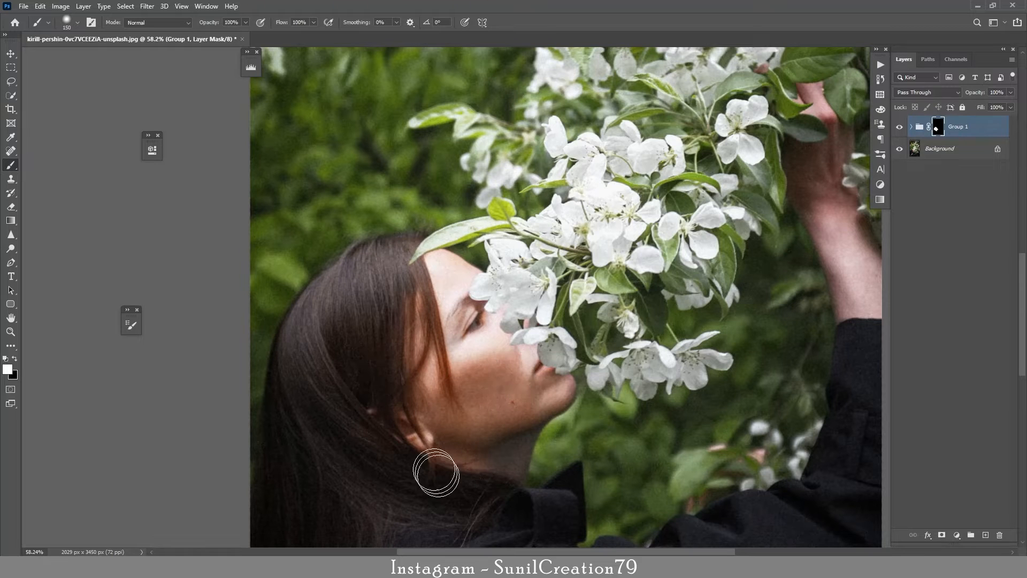
left_click_drag(494, 453, 504, 458)
key("z")
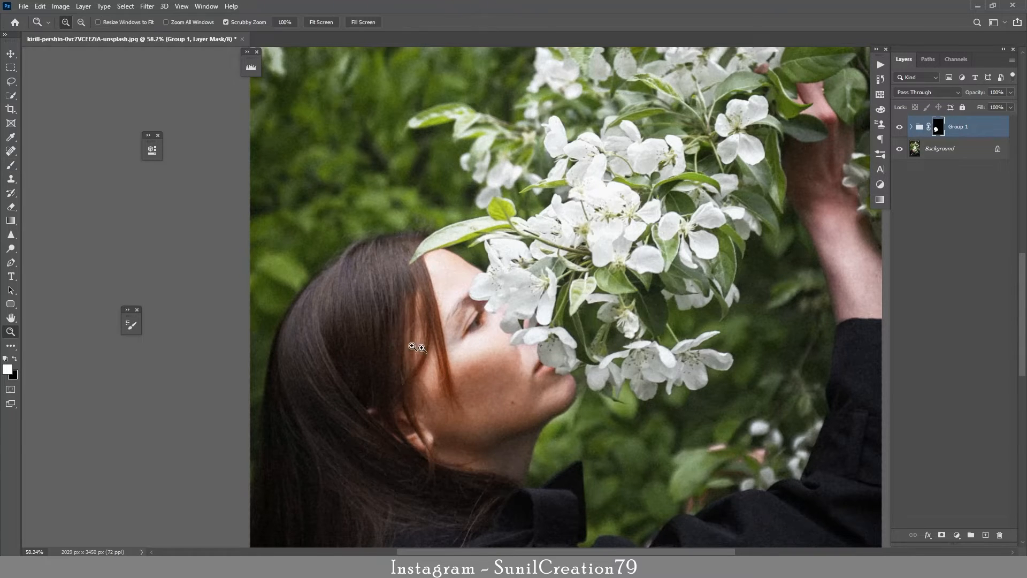
Step: Continue painting white on the group mask over the lower hair, then over the raised hand and forearm with a size 125 brush
mouse_move(415, 344)
left_mouse_down()
mouse_move(497, 433)
mouse_move(411, 408)
mouse_move(413, 440)
left_mouse_up()
key("b")
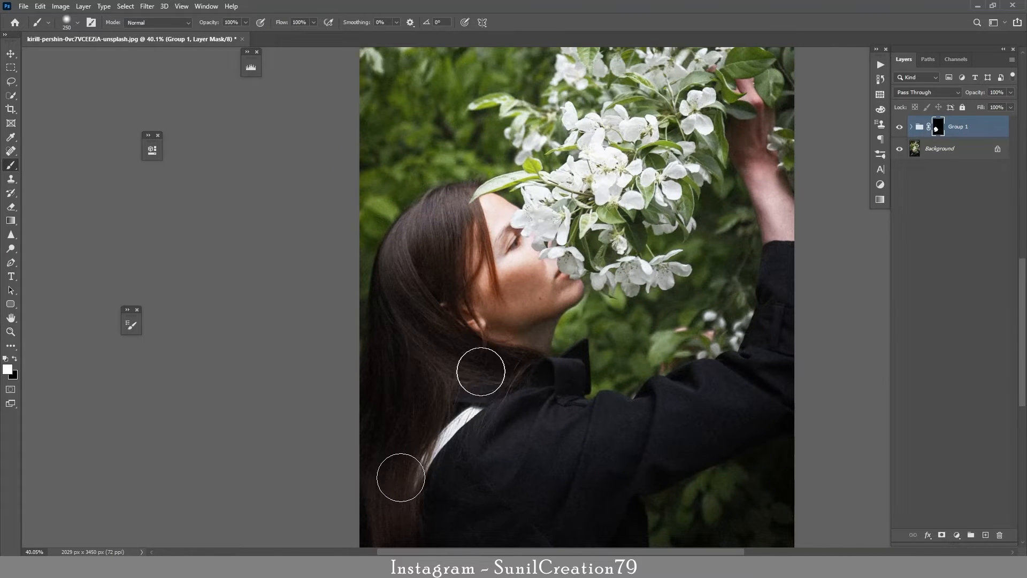
key("bracketleft")
key("bracketleft")
key("bracketleft")
key("bracketleft")
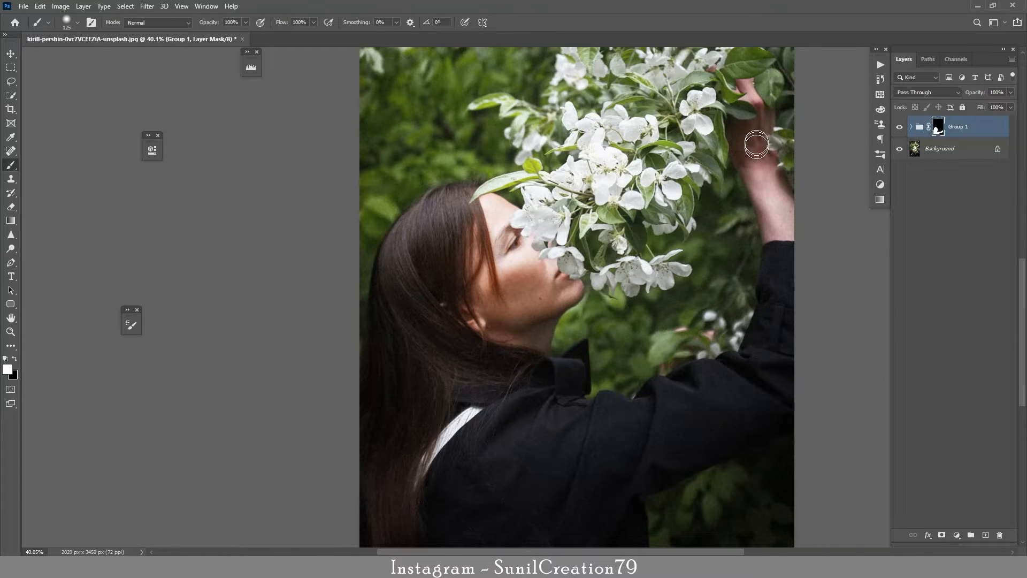
mouse_move(757, 146)
left_mouse_down()
mouse_move(767, 113)
mouse_move(750, 85)
mouse_move(762, 133)
mouse_move(739, 134)
mouse_move(773, 235)
mouse_move(790, 227)
mouse_move(766, 164)
mouse_move(769, 112)
mouse_move(787, 155)
left_mouse_up()
Step: Compare the whole photo with the group's visibility and its mask switched off and on
key("ctrl+minus")
key("ctrl+minus")
key("ctrl+minus")
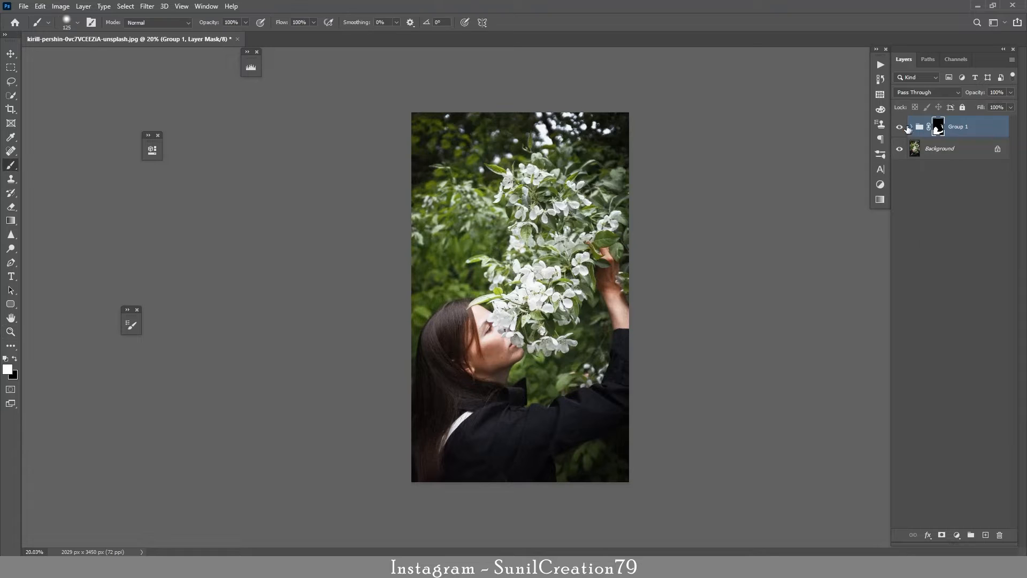
left_click(899, 127)
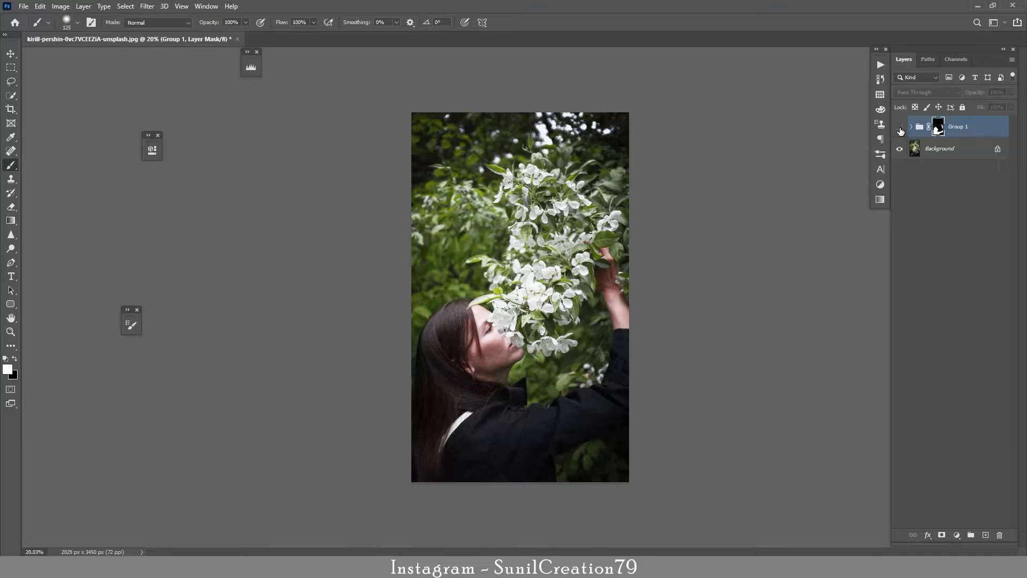
left_click(900, 129)
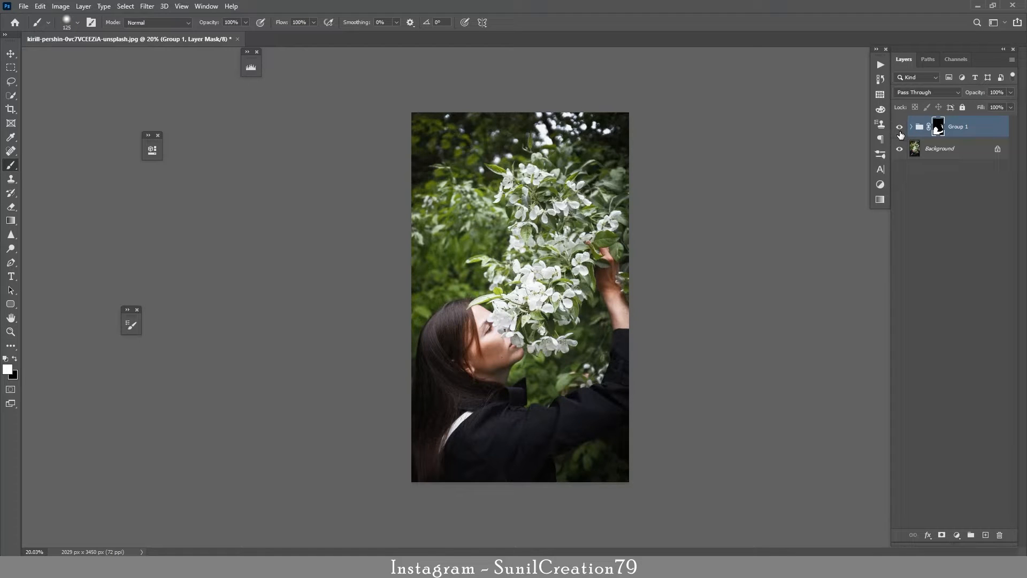
left_click(940, 131, "shift")
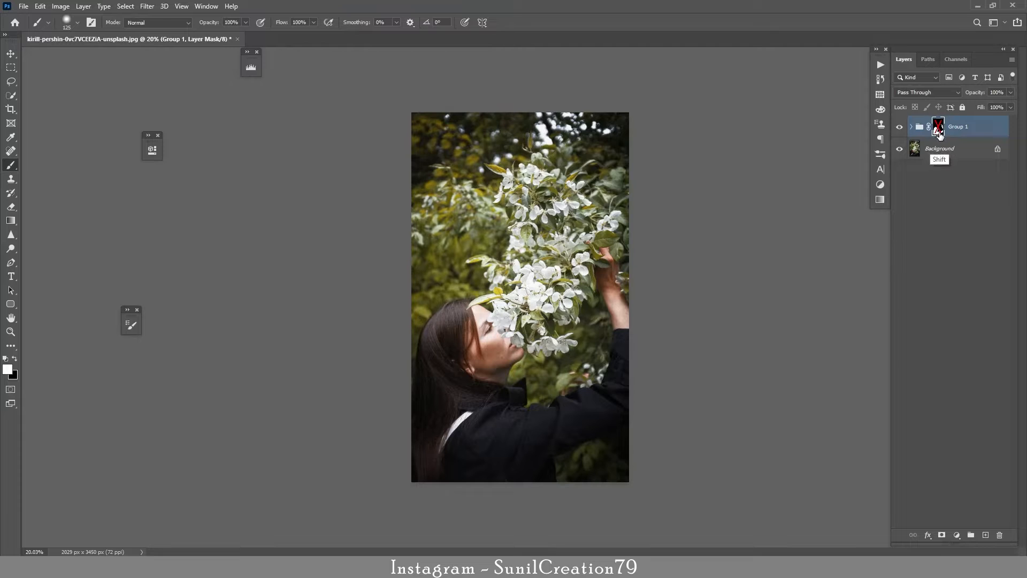
left_click(940, 132, "shift")
Step: Add a Selective Color adjustment layer above the group, lowering Cyan and raising Yellow in its Greens
left_click(958, 535)
left_click(958, 530)
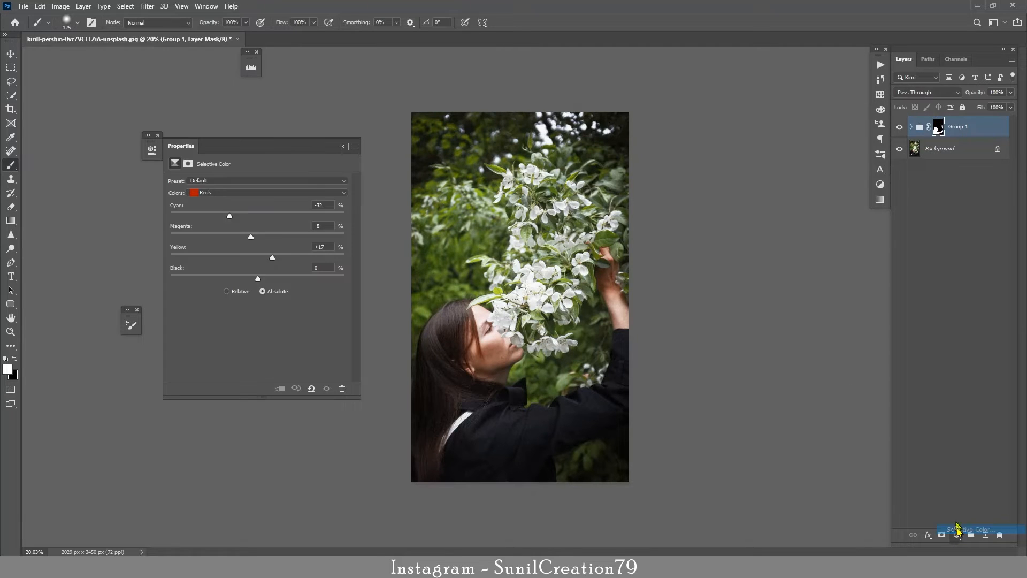
left_click(208, 192)
left_click(227, 220)
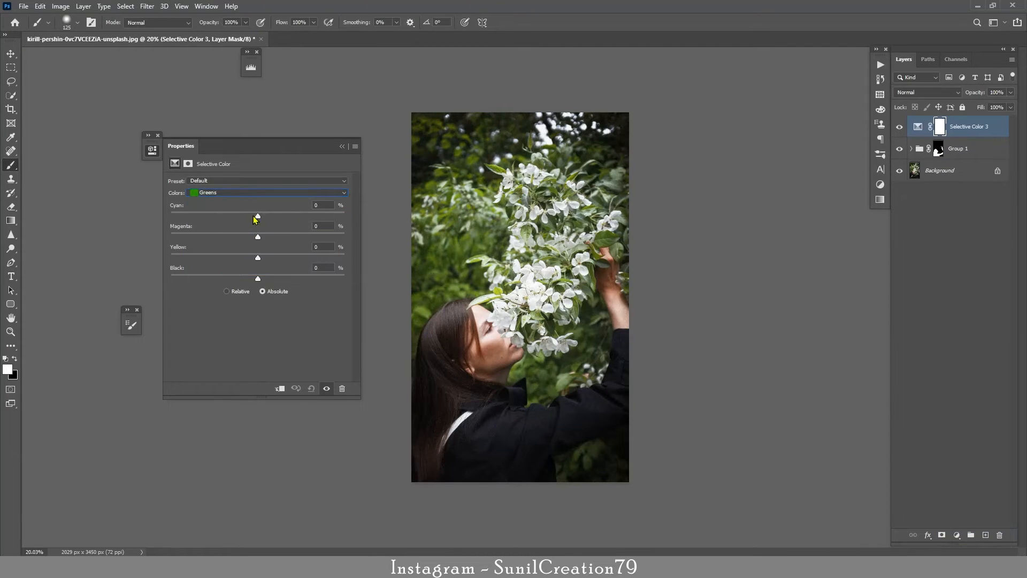
left_click_drag(257, 217, 243, 216)
left_click_drag(258, 258, 285, 242)
mouse_move(237, 216)
left_mouse_down()
mouse_move(214, 199)
mouse_move(229, 202)
mouse_move(219, 216)
left_mouse_up()
Step: In the same Selective Color adjustment, set Yellow to +42% for the Yellows
left_click(219, 199)
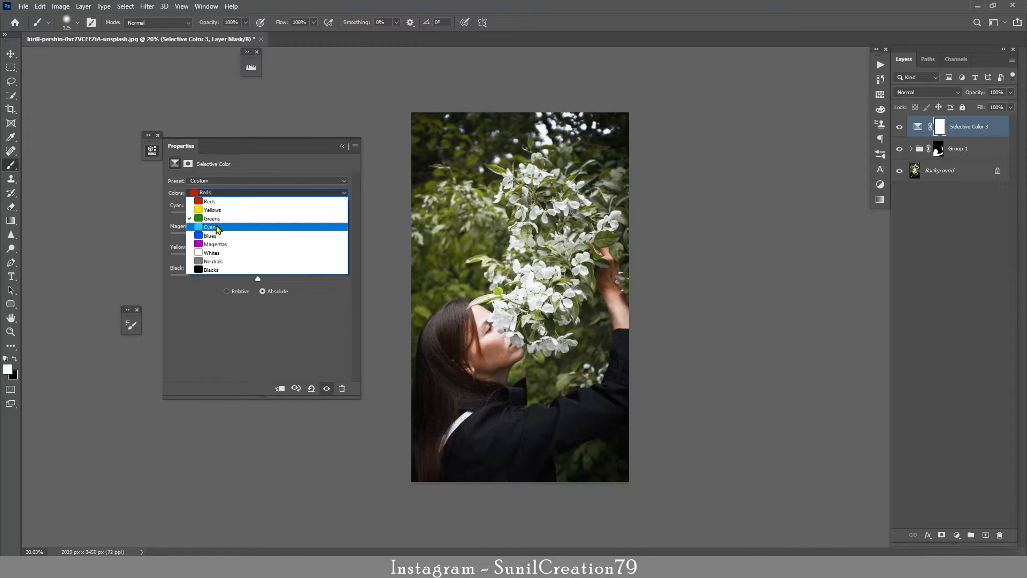
left_click(216, 212)
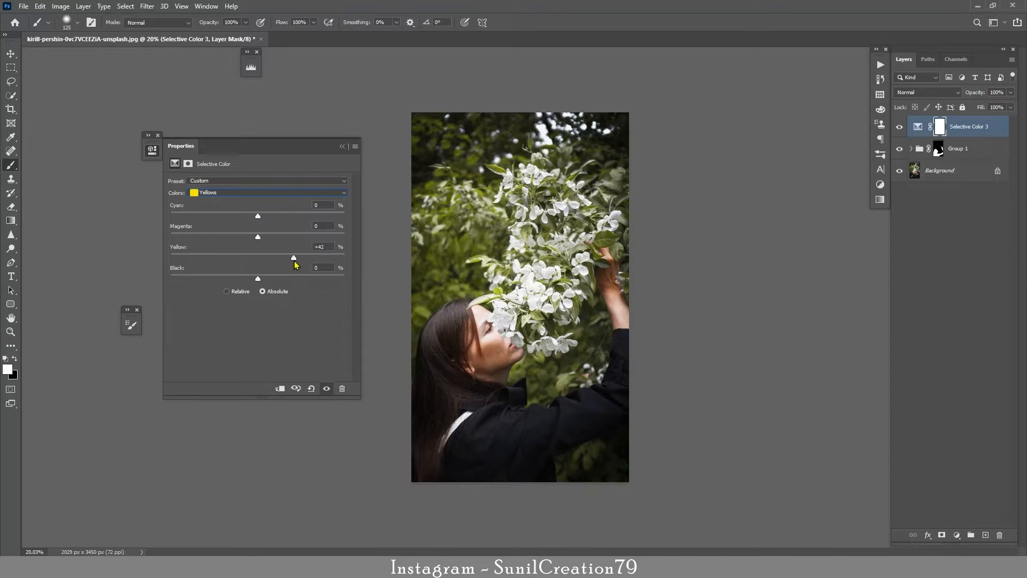
left_click(342, 147)
Step: Add another Selective Color adjustment layer and set its Yellows to Magenta -23% and Yellow +43%
left_click(958, 535)
left_click(963, 538)
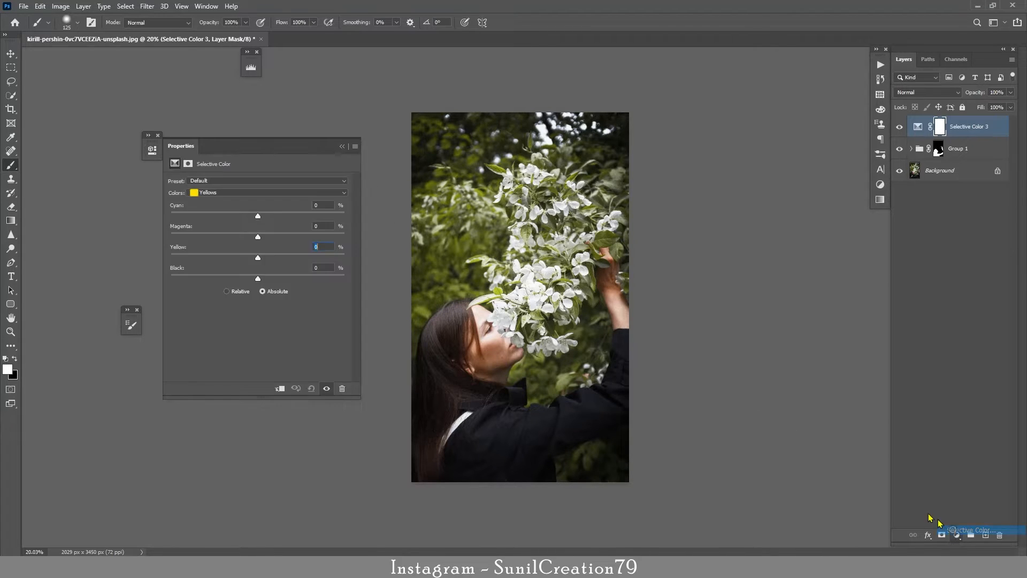
left_click(209, 193)
left_click(209, 214)
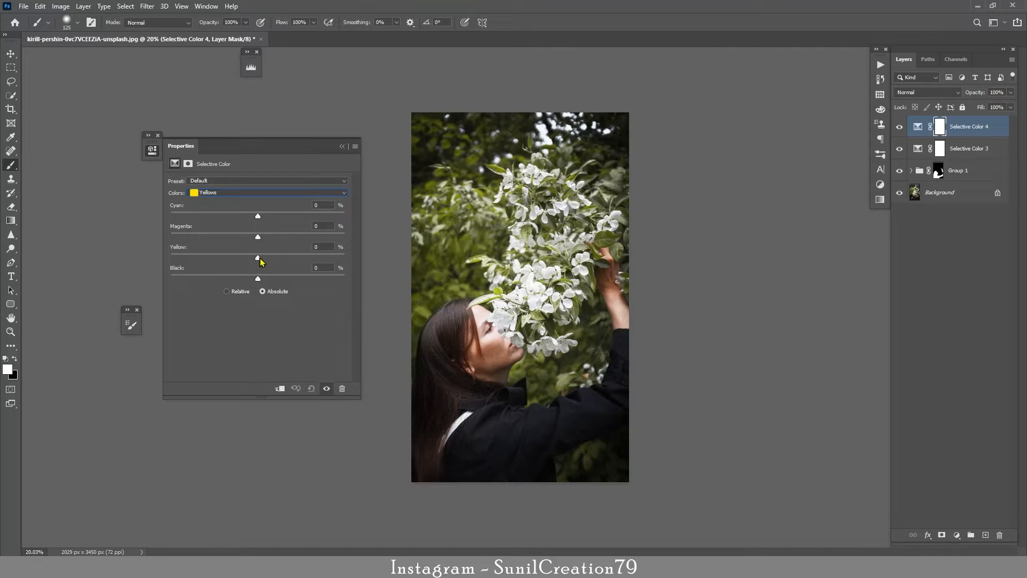
left_click_drag(261, 261, 297, 266)
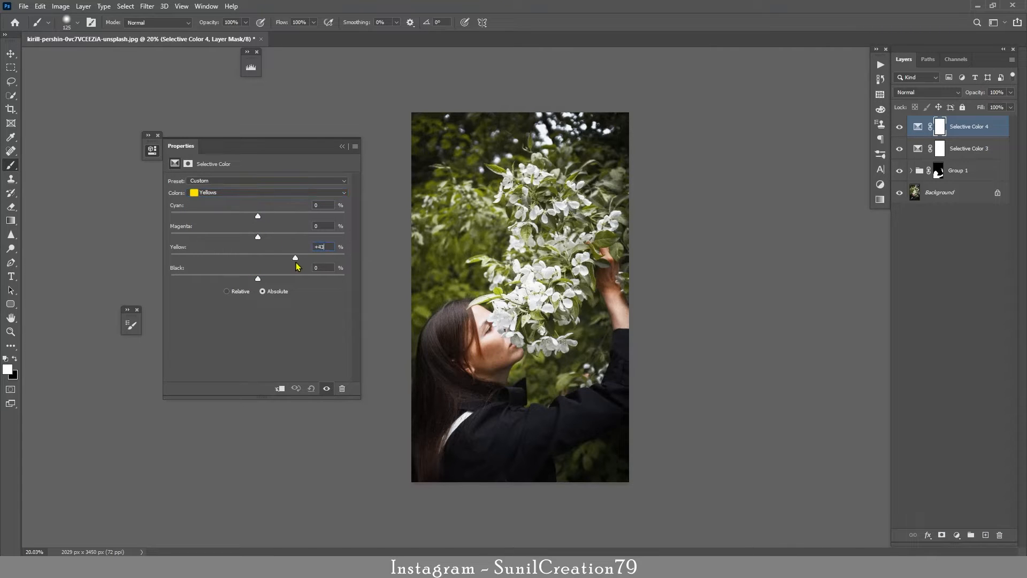
left_click_drag(258, 237, 249, 239)
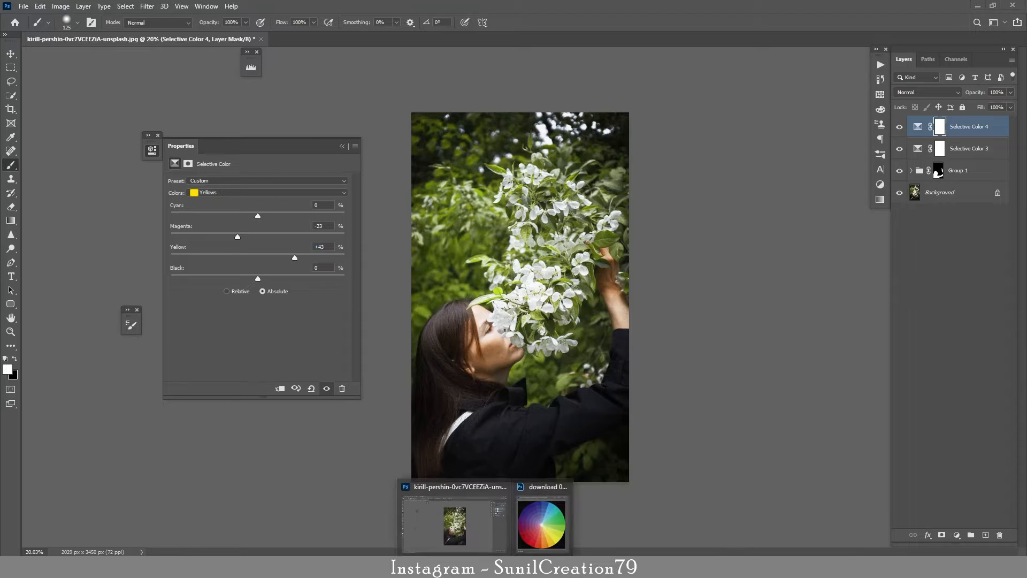
Step: Bring up the color wheel image beside the photo for reference and adjust Cyan in the topmost adjustment's Yellows
left_click(536, 521)
left_click_drag(230, 161, 247, 274)
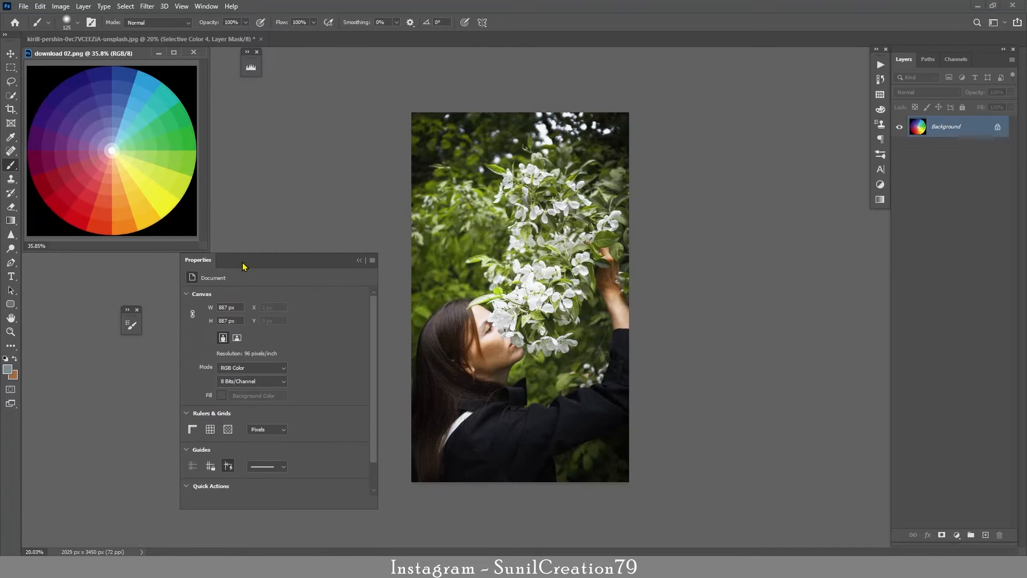
left_click(825, 128)
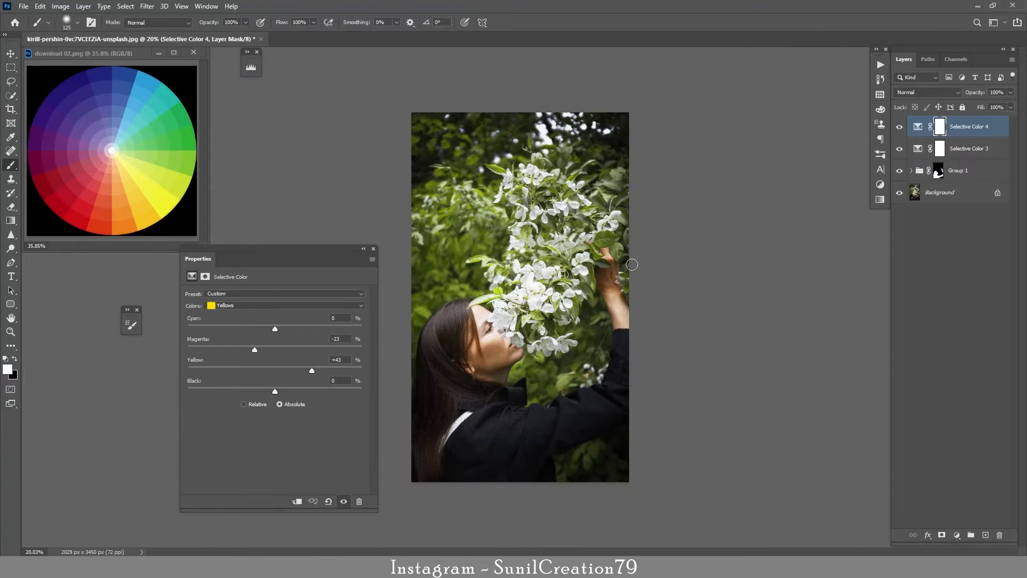
left_click_drag(272, 331, 263, 331)
left_click(363, 248)
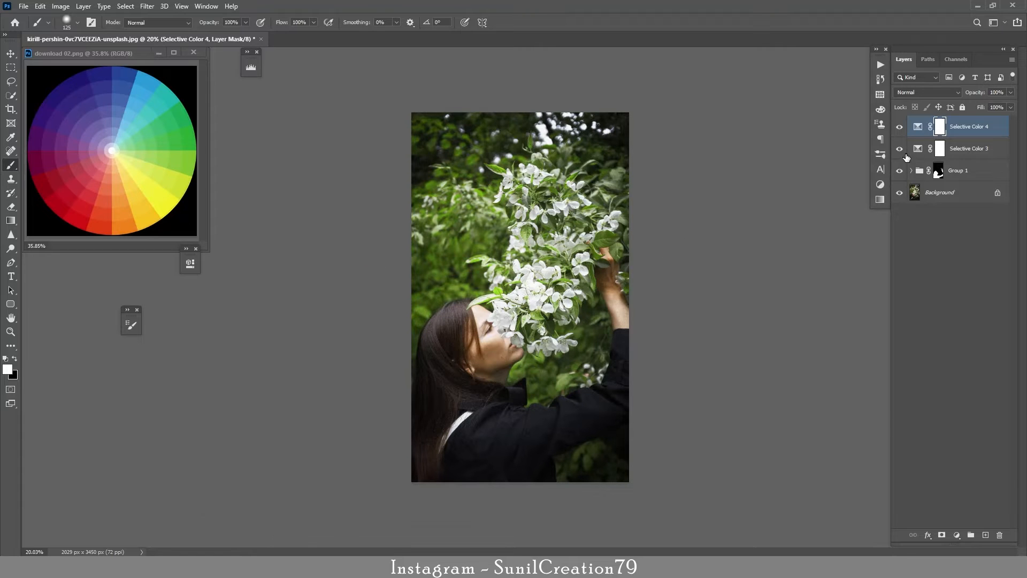
Step: Group the two upper Selective Color layers and give the group an inverted copy of Group 1's mask
left_click(966, 149, "shift")
key("ctrl+g")
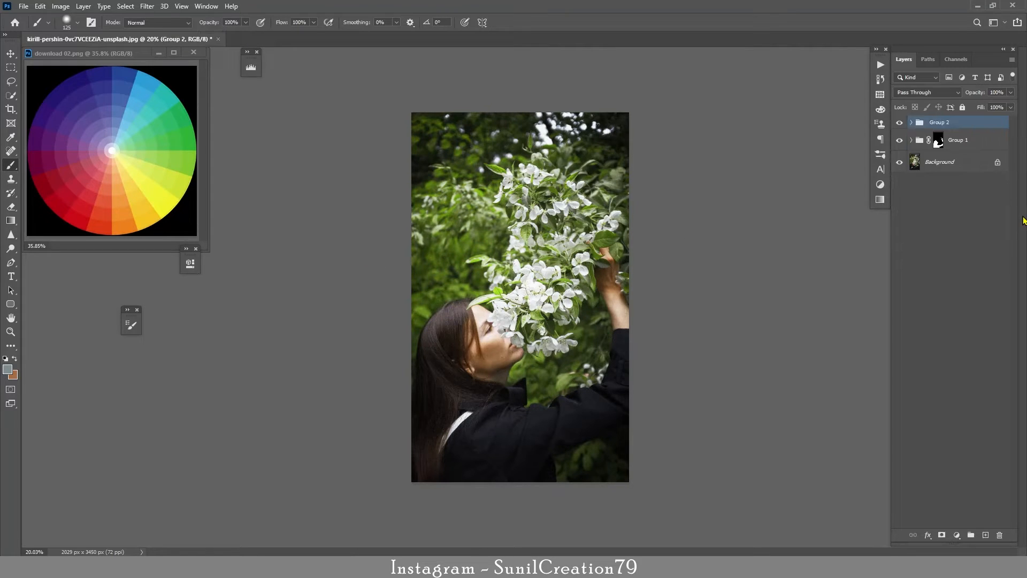
mouse_move(938, 149)
left_mouse_down()
mouse_move(939, 135)
mouse_move(937, 150)
left_mouse_up()
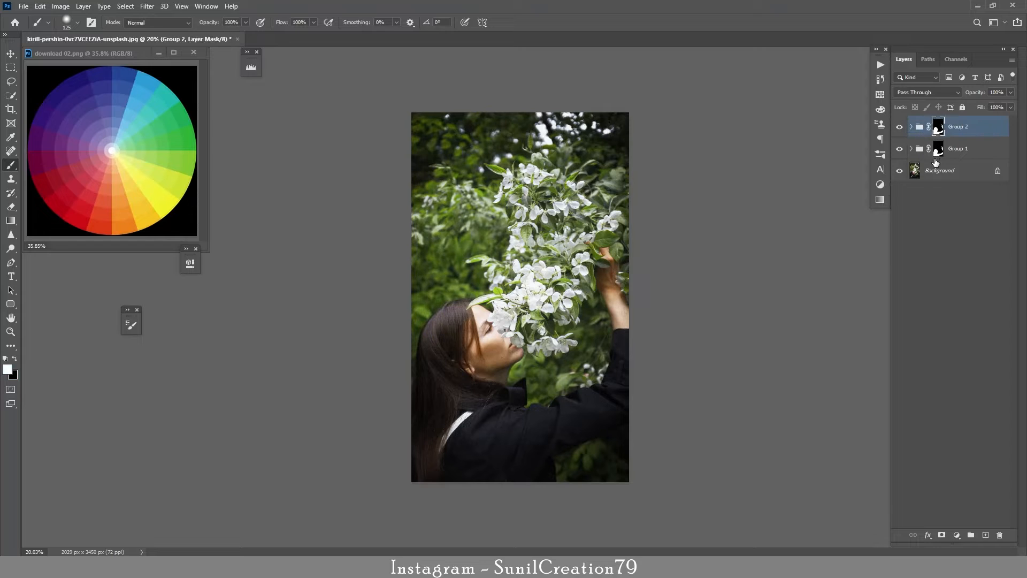
key("ctrl+i")
Step: Combine both masked groups into one parent group and compare the photo with it hidden and shown
left_click(961, 150, "shift")
key("ctrl+g")
left_click(900, 123)
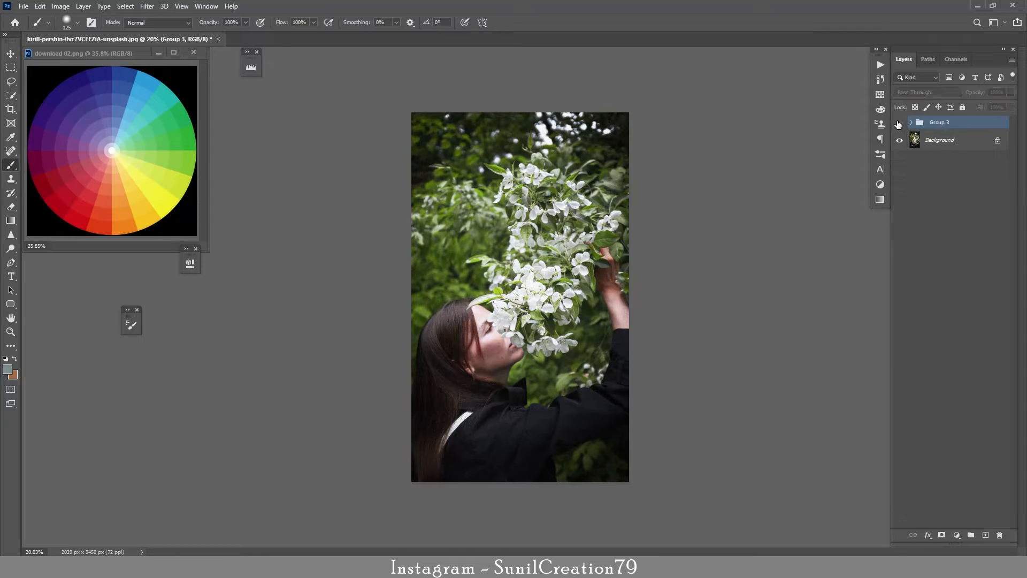
left_click(900, 123)
left_click(900, 123)
left_click(900, 123)
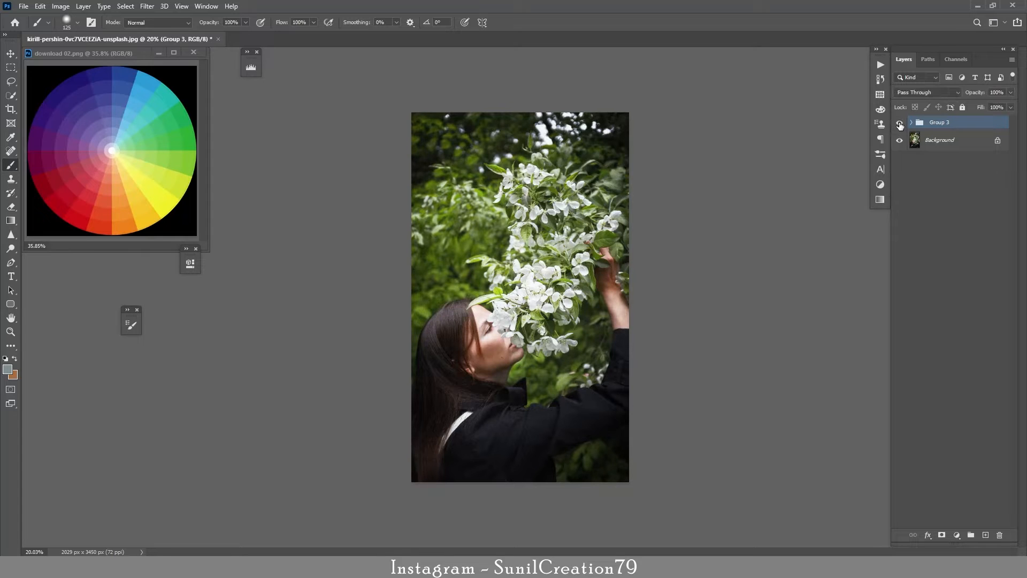
left_click(900, 123)
left_click(900, 123)
Step: Stamp all visible layers into a new top layer, convert it for smart filters and open the Camera Raw Filter on it
key("ctrl+shift+alt+e")
left_click(148, 6)
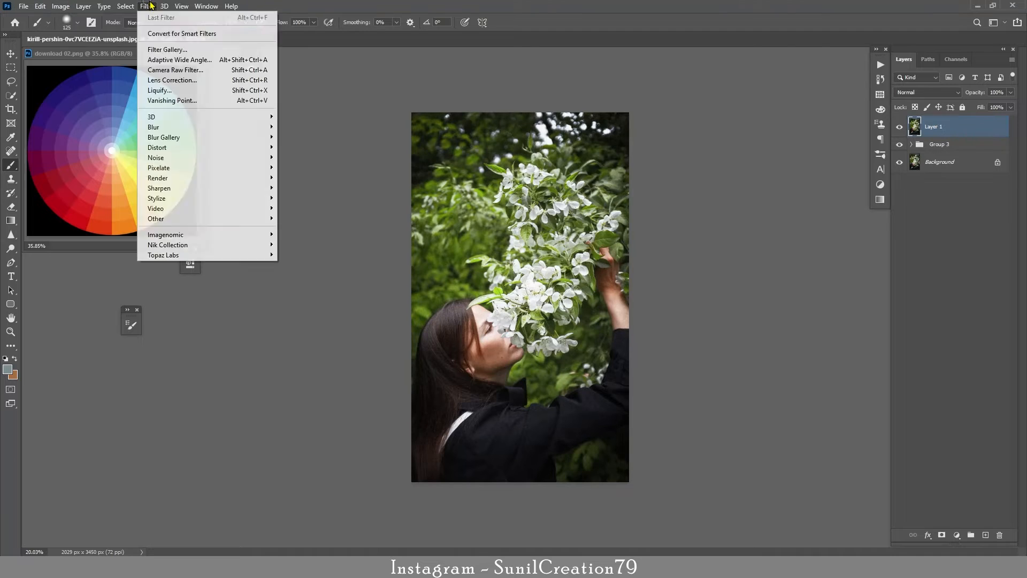
left_click(179, 34)
left_click(125, 6)
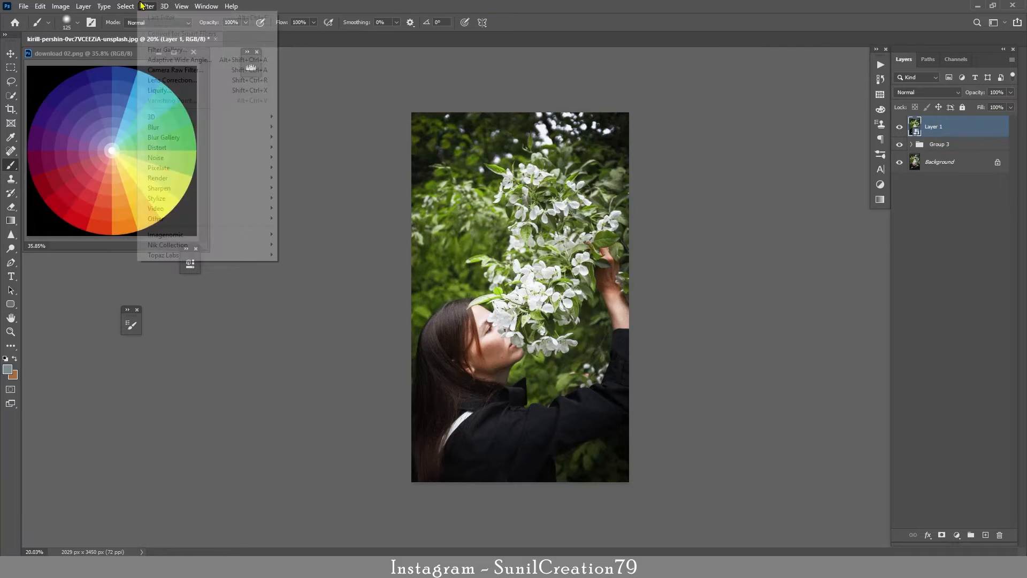
left_click(192, 70)
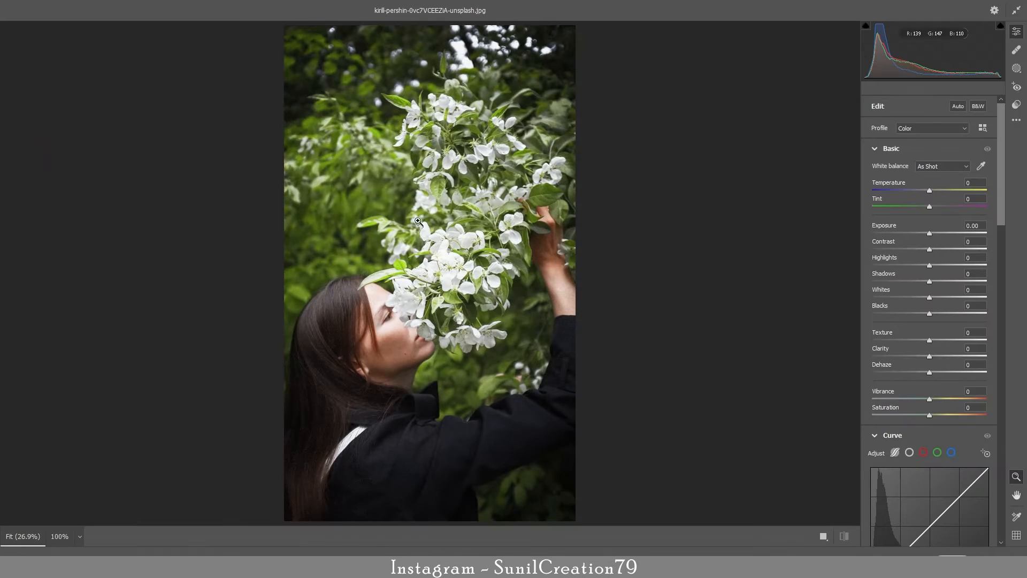
Step: Set Temperature +3, Exposure -0.35, Contrast -24, Highlights -52, Shadows +16 and Blacks -10 in the Basic adjustments
left_click(972, 183)
key("Up")
key("Up")
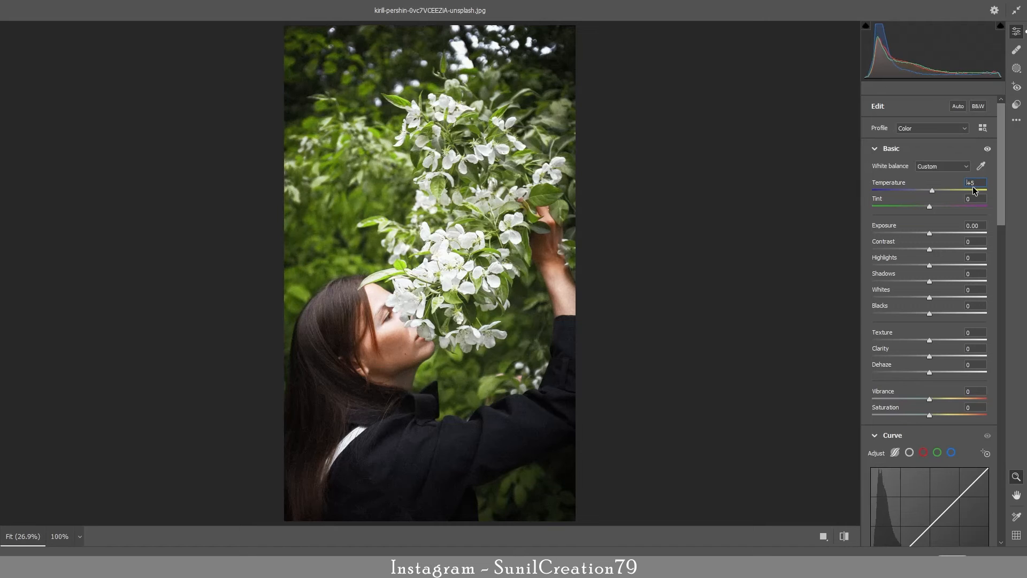
left_click_drag(973, 224, 954, 230)
key("Up")
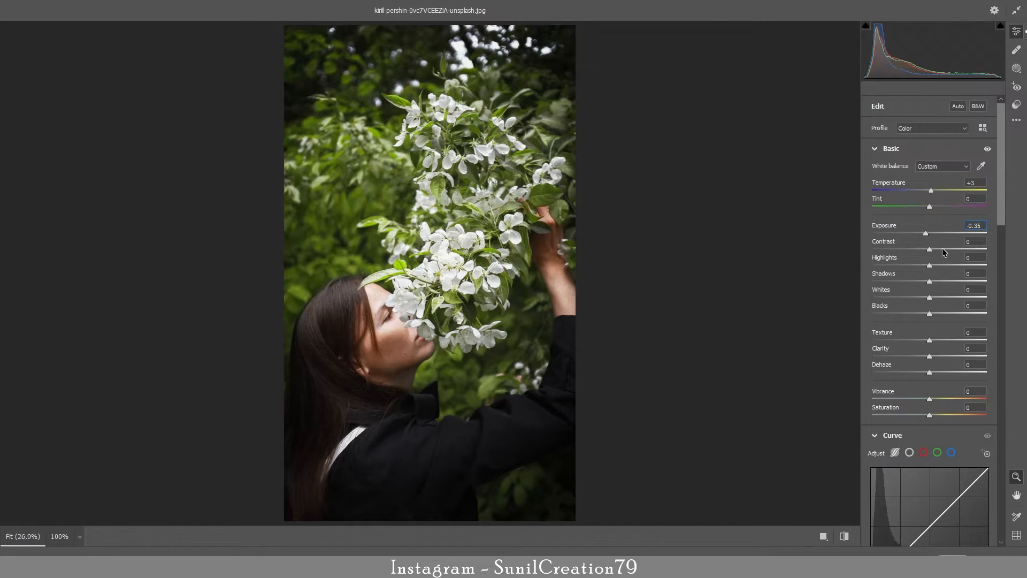
left_click_drag(920, 250, 926, 319)
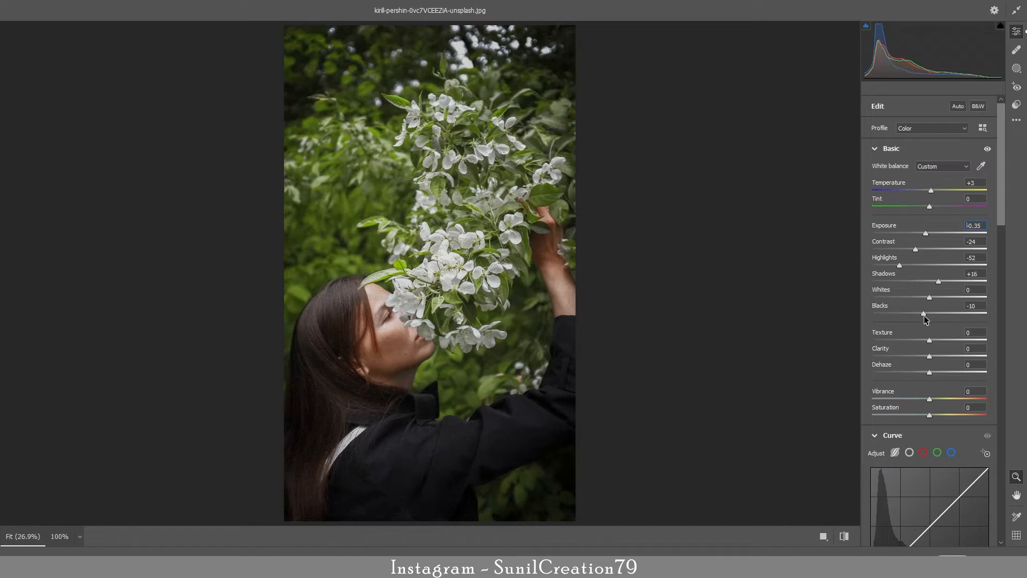
Step: Set Texture, Clarity and Dehaze to +1 and Vibrance to +22, and set the parametric curve's Lights to -18 and Shadows to -5
left_click(975, 333)
key("Up")
left_click(974, 349)
key("Up")
left_click(972, 364)
key("Up")
scroll(969, 303, "down", 6)
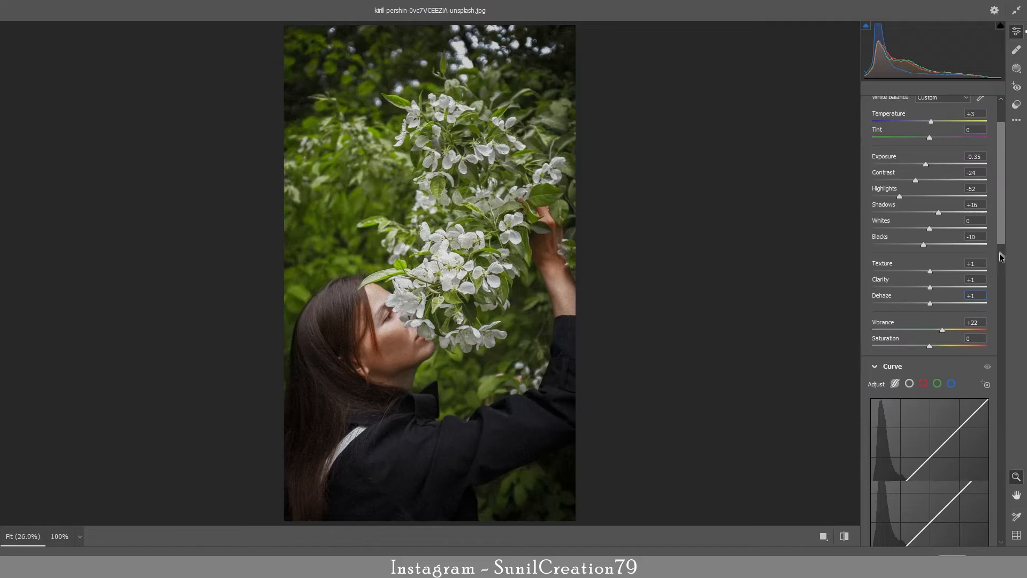
left_click_drag(929, 315, 928, 349)
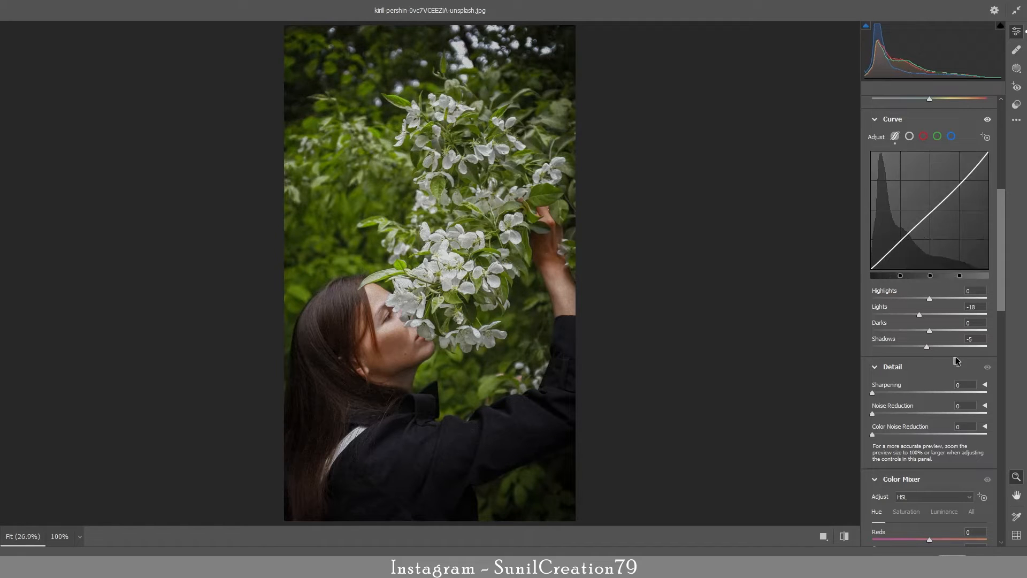
Step: Lower the Oranges saturation in the Color Mixer and set the Oranges luminance to +33
left_click_drag(1004, 310, 1004, 373)
left_click(907, 273)
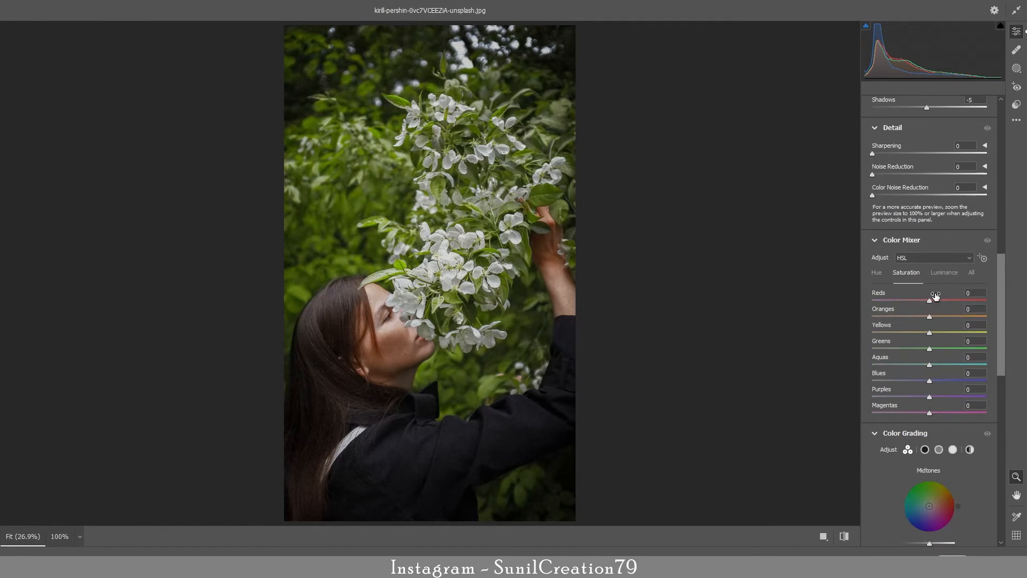
left_click_drag(930, 316, 920, 317)
left_click(944, 273)
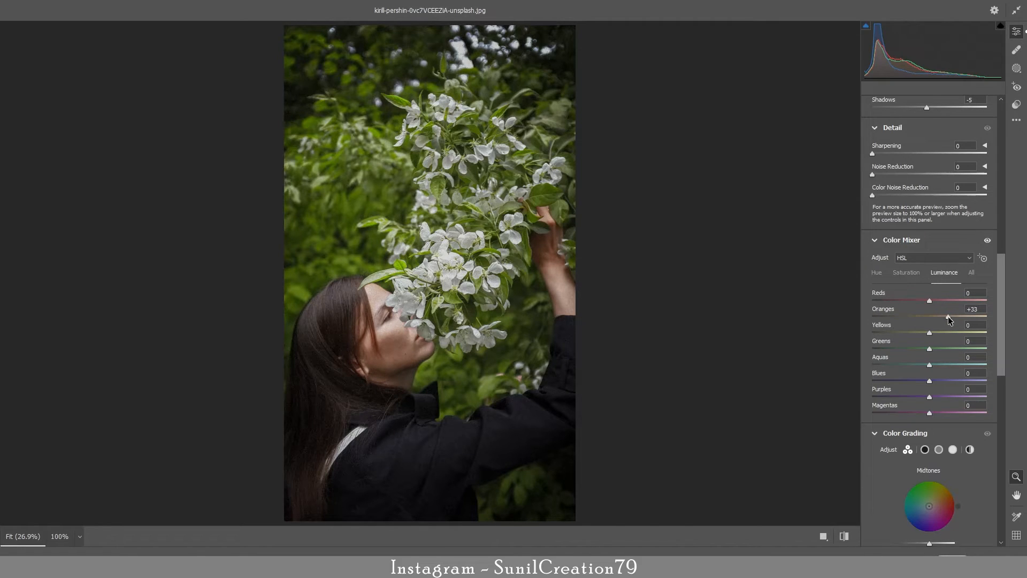
left_click(908, 273)
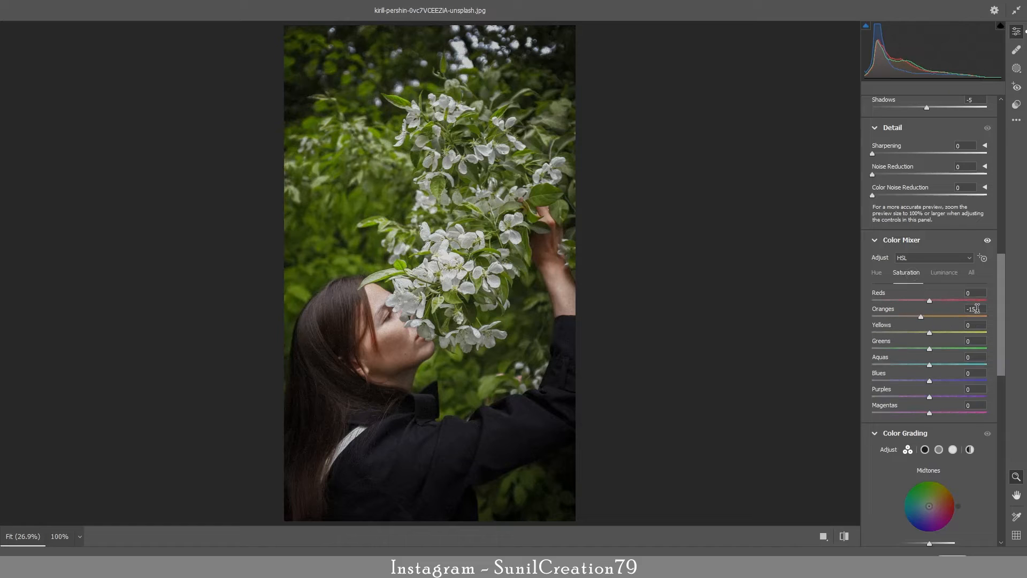
left_click_drag(977, 309, 943, 309)
Step: Shift the Color Mixer hues to Reds -31 and Oranges -5
left_click(877, 272)
mouse_move(931, 302)
left_mouse_down()
mouse_move(912, 302)
mouse_move(916, 319)
mouse_move(927, 317)
left_mouse_up()
left_click(908, 317)
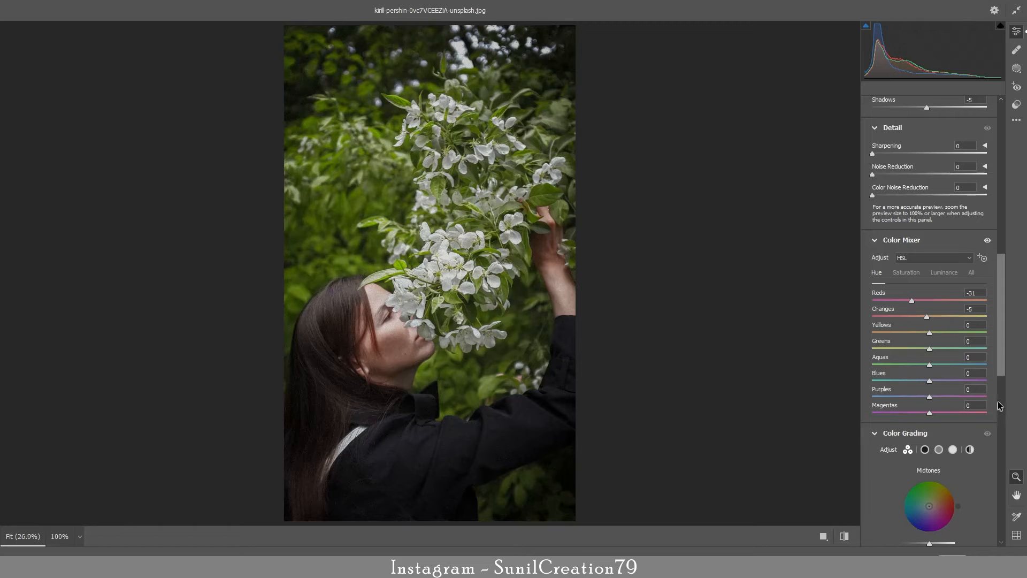
Step: Tint the whole photo with the Global Color Grading wheel and adjust the tint's saturation and luminance
scroll(963, 321, "down", 5)
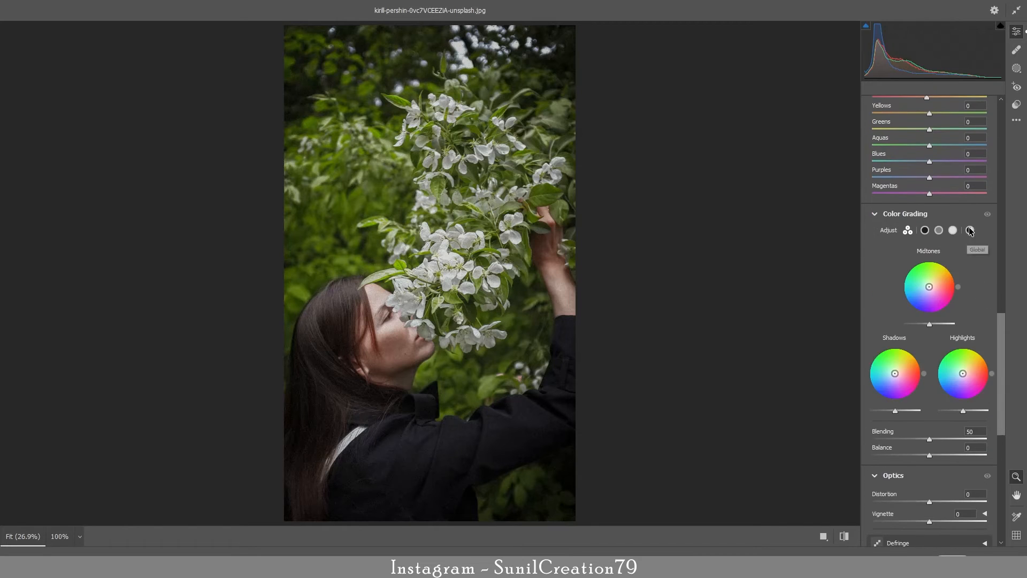
left_click(971, 231)
left_click(923, 312)
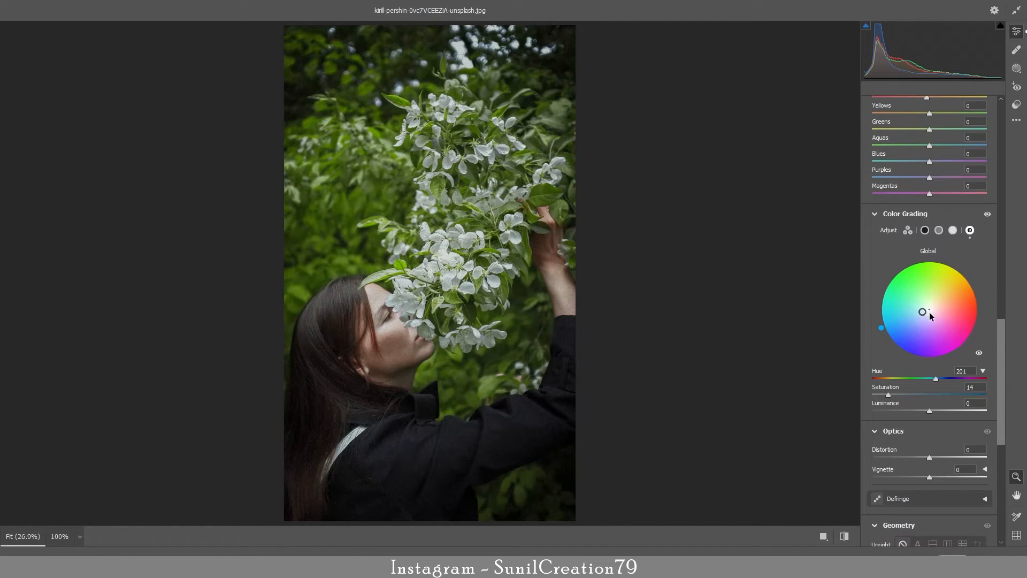
left_click(928, 304)
left_click_drag(932, 302, 930, 297)
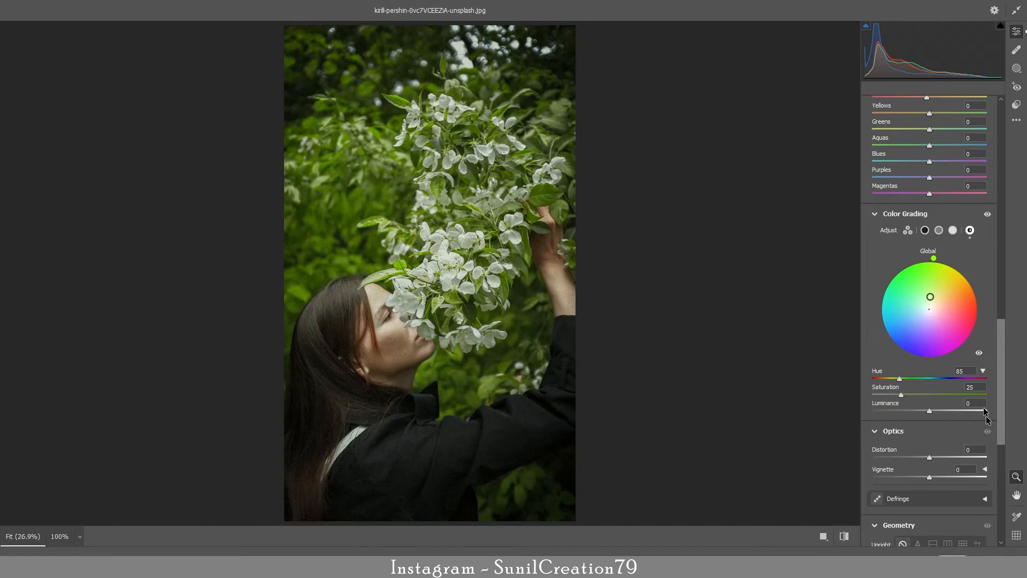
left_click_drag(890, 395, 925, 414)
Step: Grade the Highlights orange with Hue 25, Saturation 15 and Luminance +30
left_click(953, 230)
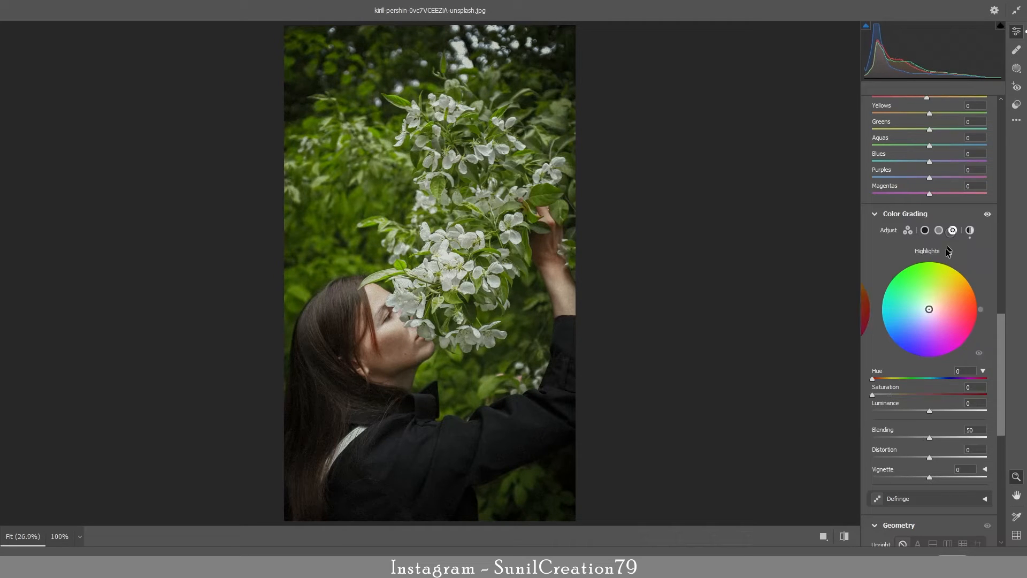
left_click(932, 301)
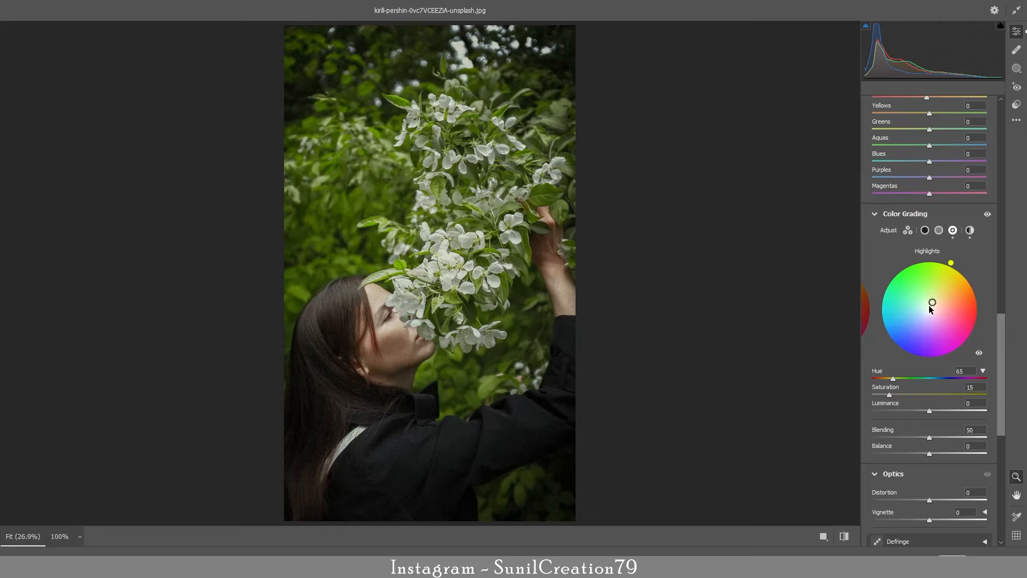
left_click_drag(928, 302, 936, 309)
left_click_drag(931, 412, 957, 407)
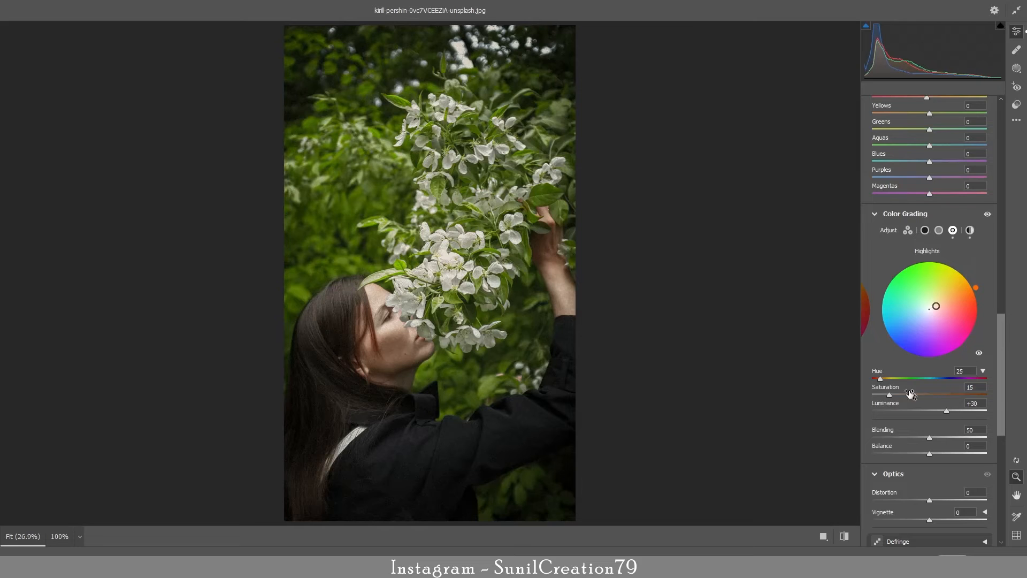
Step: Grade the Midtones with a warm orange tint at Hue 27 and Saturation 8
left_click(939, 230)
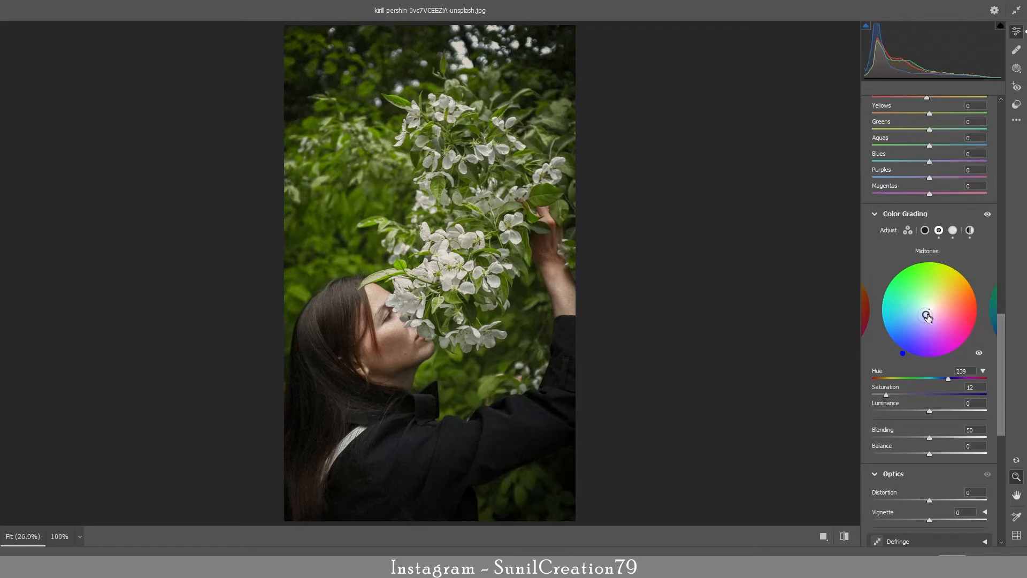
left_click_drag(929, 312, 934, 306)
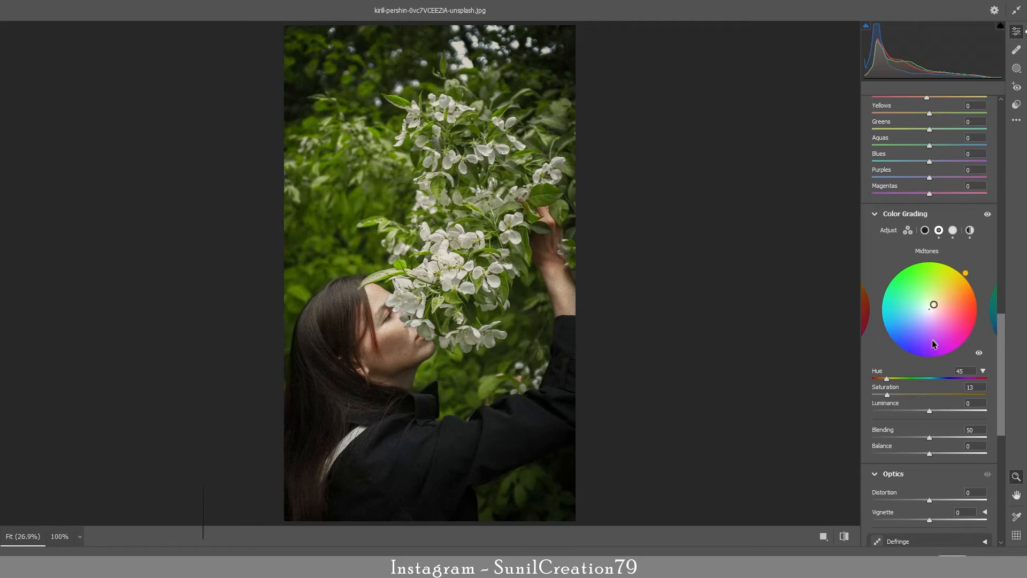
left_click_drag(934, 305, 937, 306)
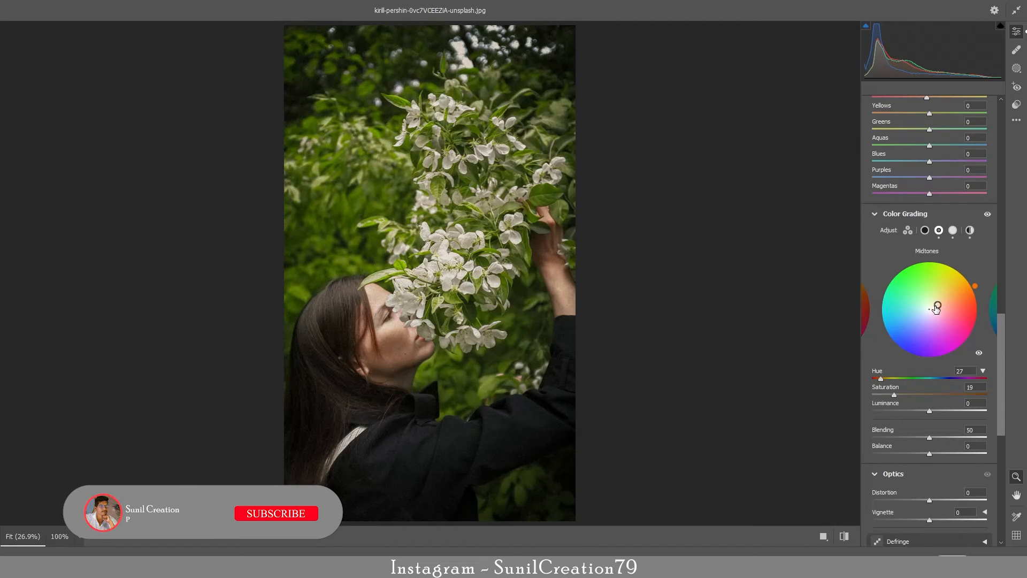
left_click_drag(895, 396, 882, 396)
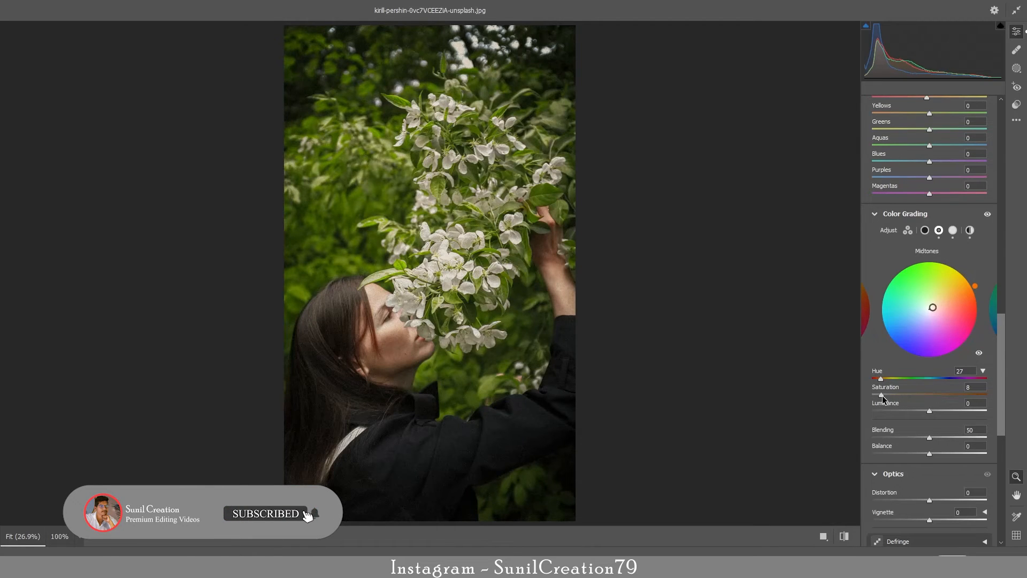
Step: Grade the Shadows with a blue tint and set its Saturation to 6
left_click(925, 230)
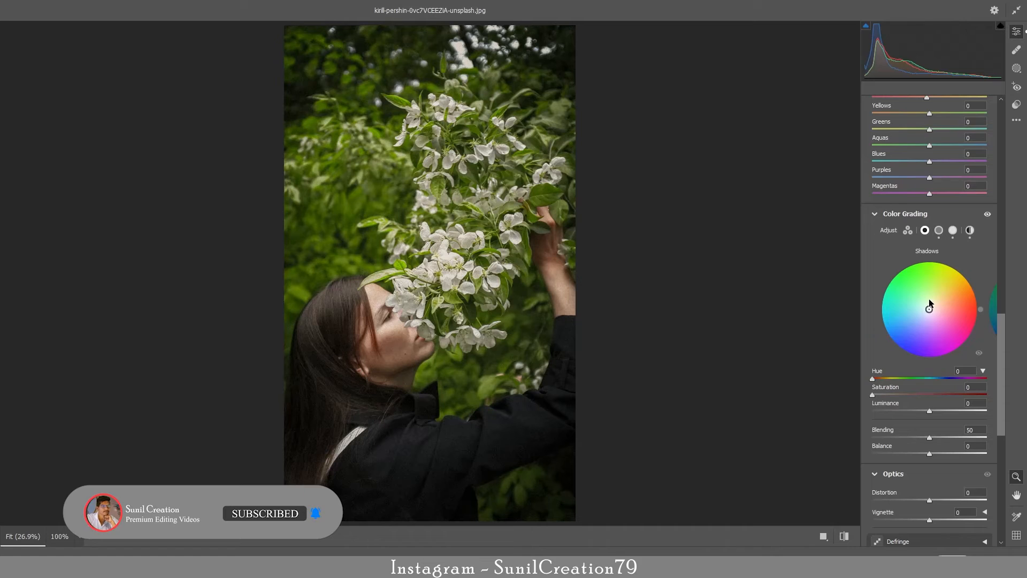
mouse_move(929, 309)
left_mouse_down()
mouse_move(936, 293)
mouse_move(928, 314)
left_mouse_up()
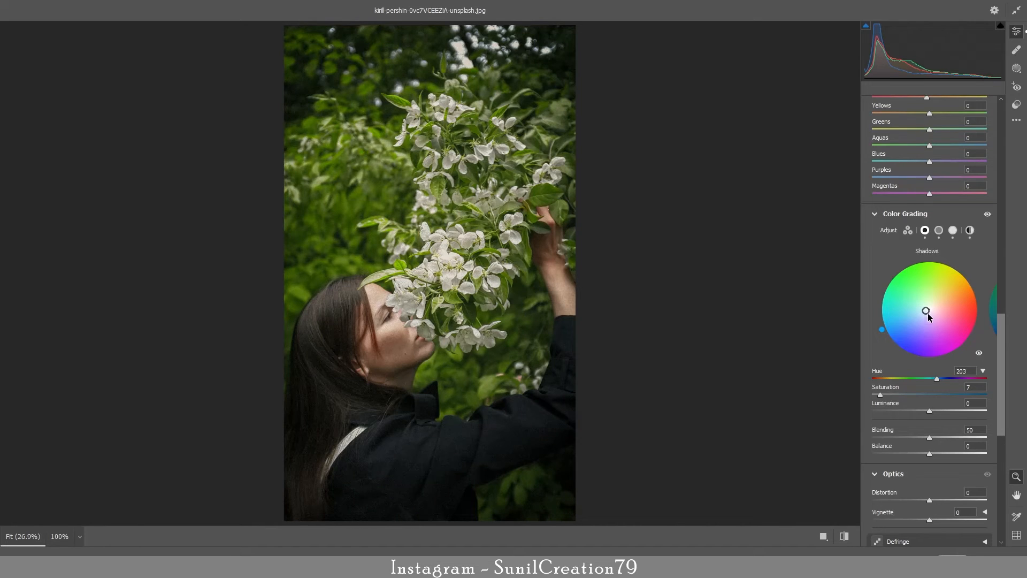
left_click_drag(928, 317, 925, 319)
left_click(975, 387)
type("6")
Step: Set the Calibration's Blue Primary Saturation to +28 and the Green Primary to Hue -21 and Saturation -23
left_click_drag(1000, 439, 1012, 539)
left_click(945, 537)
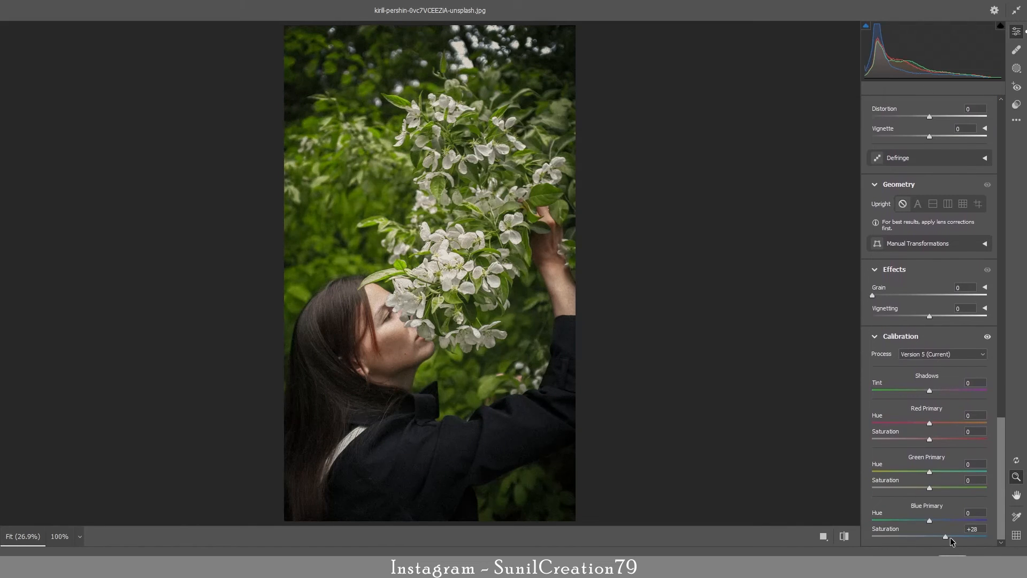
left_click(921, 487)
left_click_drag(911, 487, 897, 488)
left_click_drag(940, 474, 945, 474)
left_click(917, 474)
Step: Raise the Calibration's Red Primary Hue, set its Saturation to +26 and apply the Camera Raw Filter
left_click(915, 423)
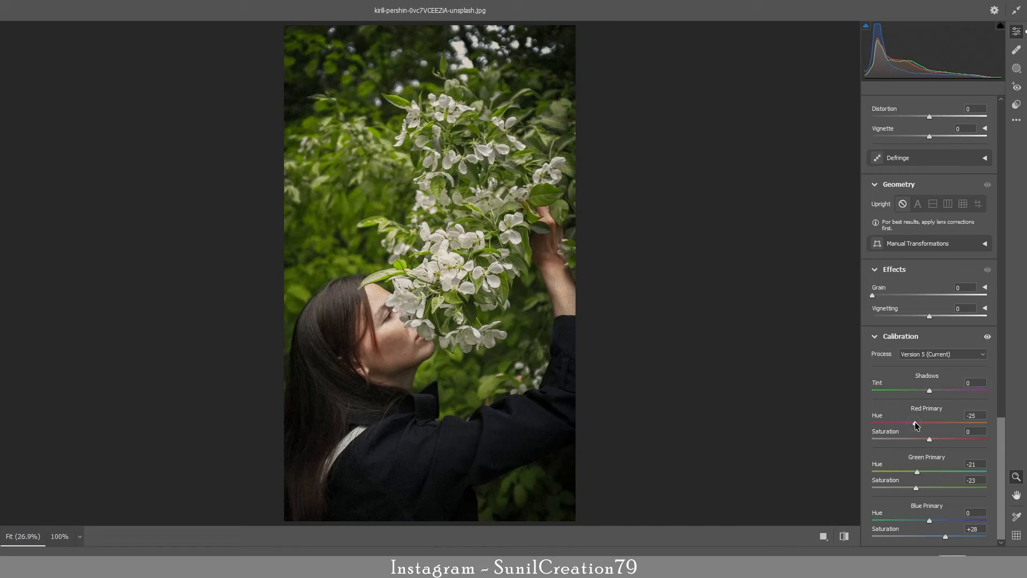
left_click(942, 423)
left_click(940, 439)
left_click(944, 438)
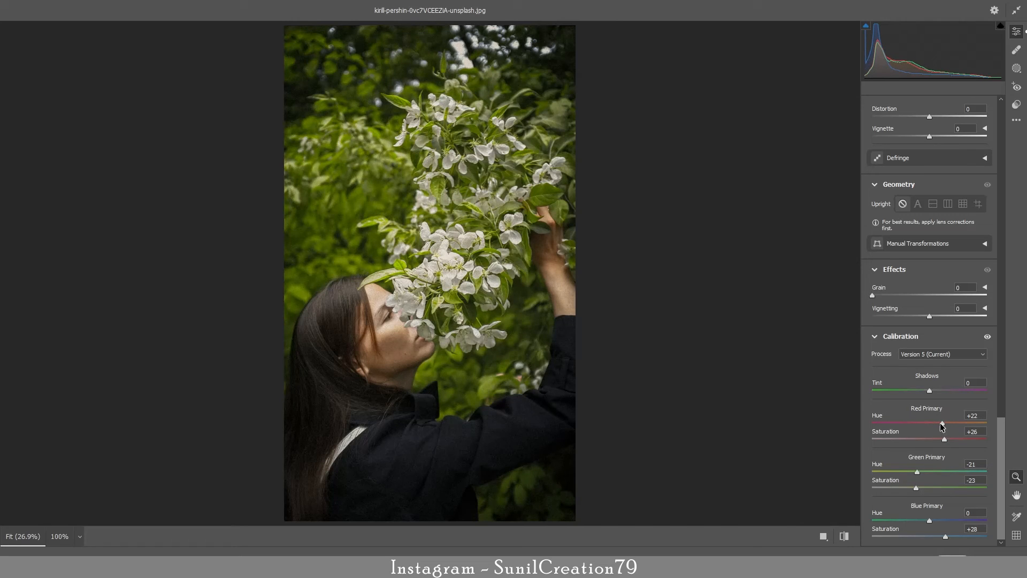
left_click(937, 423)
left_click(959, 547)
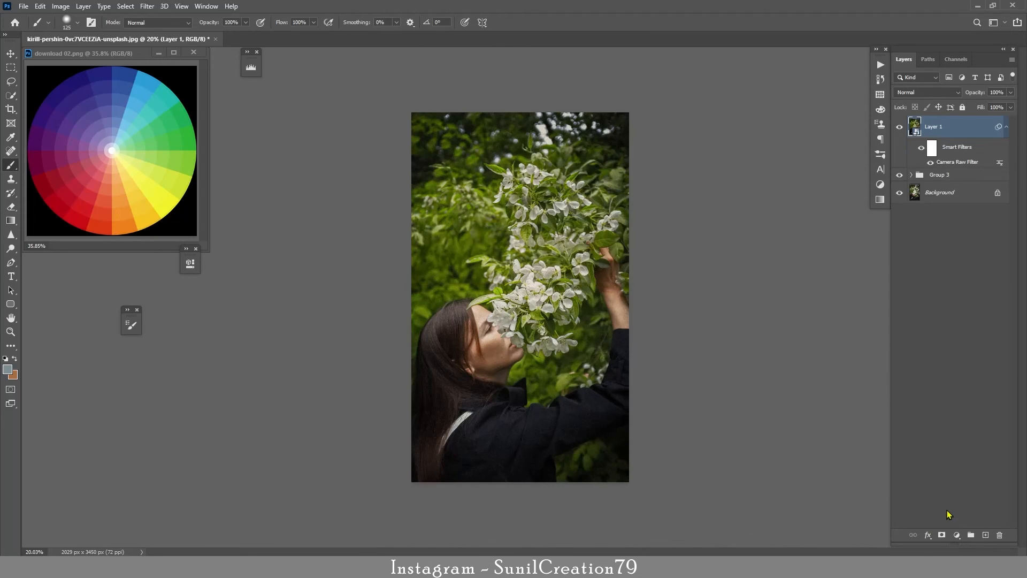
Step: Compare the photo with the Camera Raw layer hidden and shown, and inspect the graded portrait more closely
left_click(901, 128)
left_click(901, 128)
left_click(553, 382, "alt")
left_click(552, 382)
left_click(545, 218)
key("z")
left_click_drag(538, 353, 537, 354)
Step: Crop the photo to a 4:5 ratio, keeping the lower part with the woman and the blossoms
key("c")
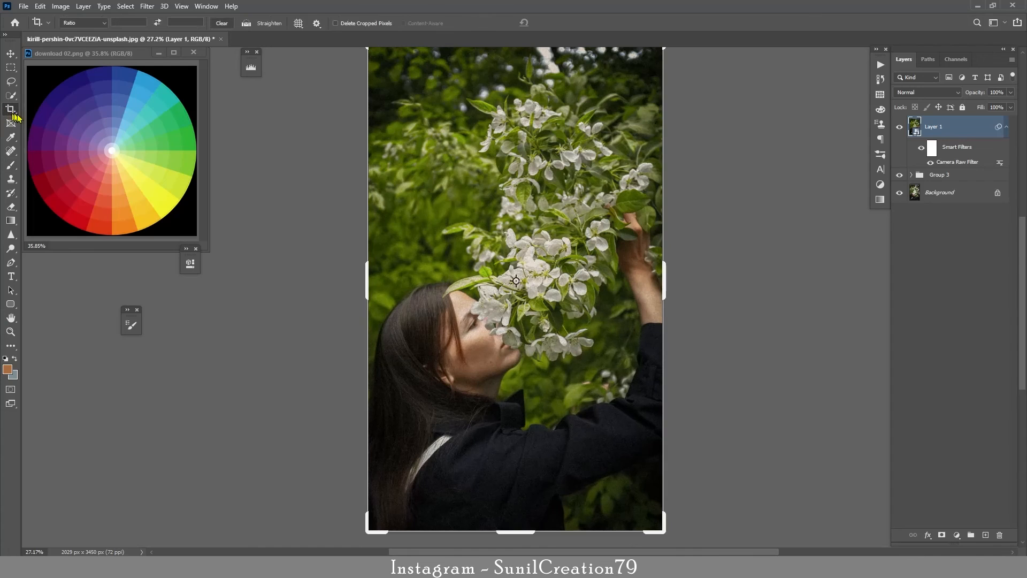
type("4")
left_click(180, 23)
type("5")
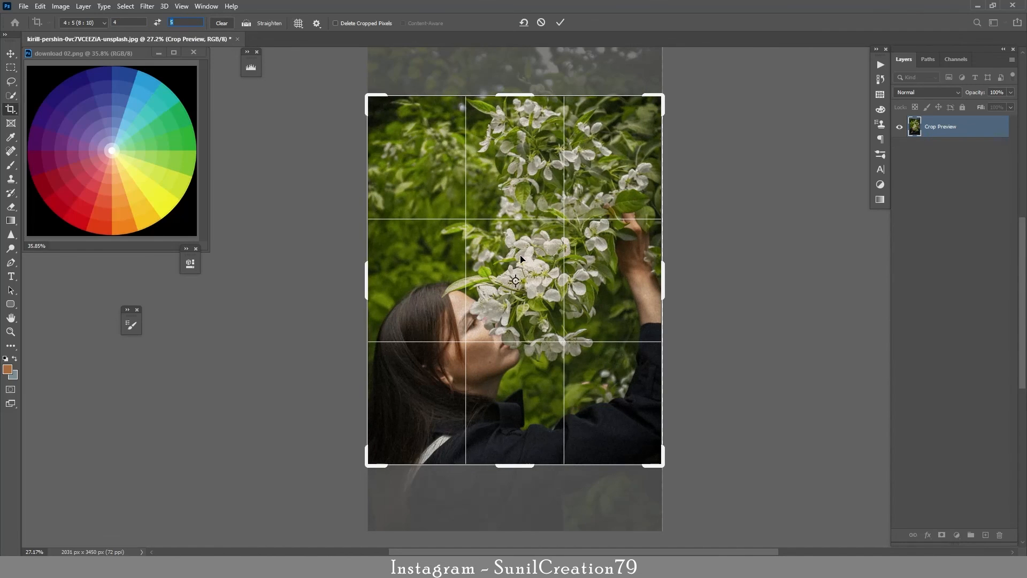
left_click(560, 22)
left_click(508, 295)
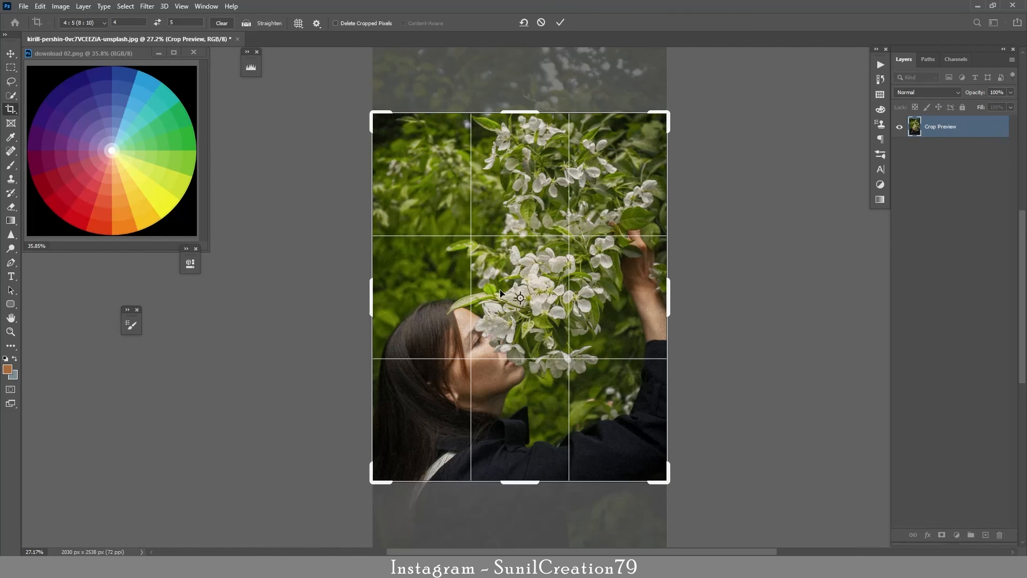
scroll(509, 300, "down", 3)
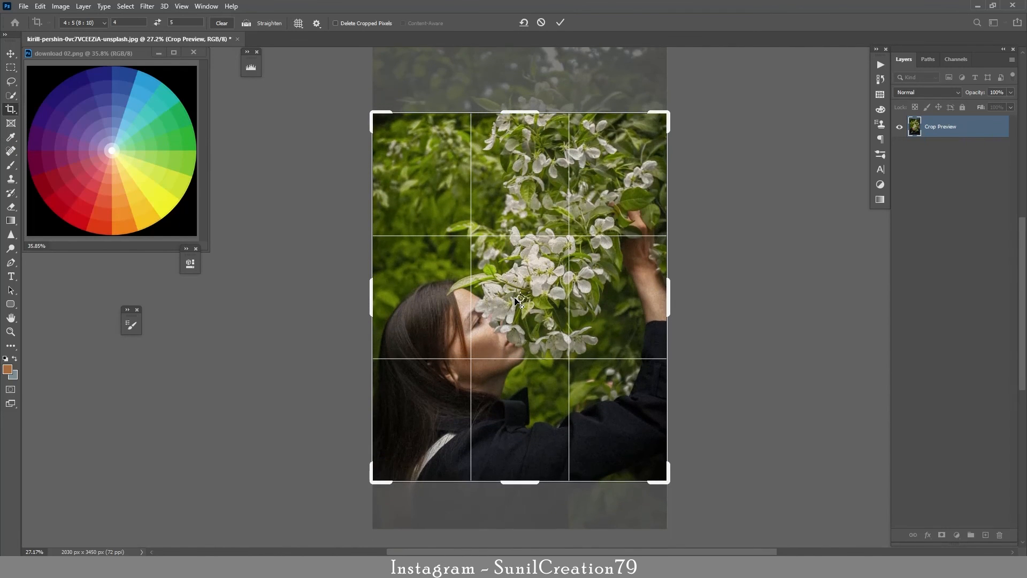
scroll(517, 301, "down", 1)
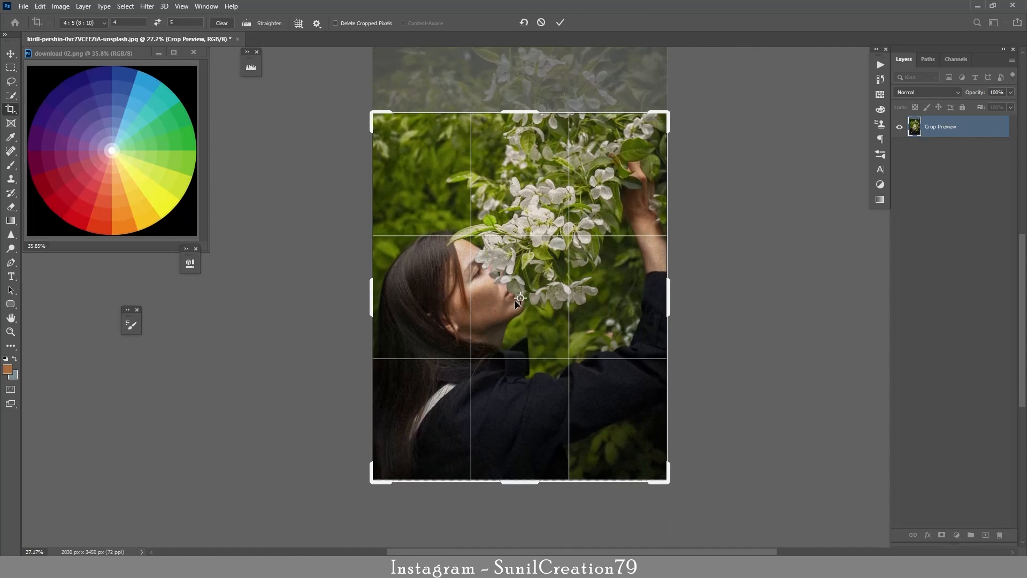
key("Return")
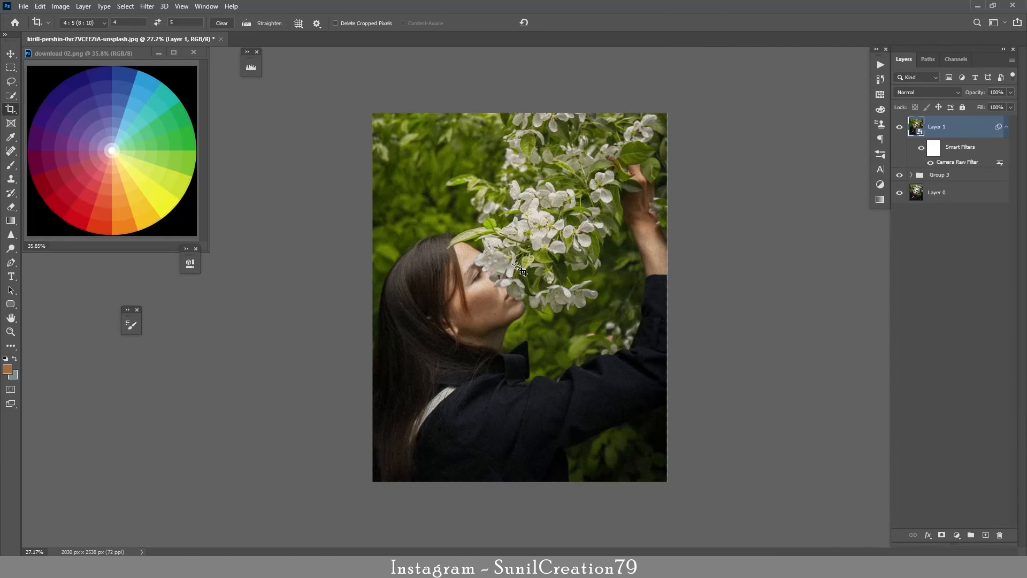
Step: Compare the original bottom layer on its own with the fully graded photo, both in full view and close up
left_click(900, 195, "alt")
left_click(900, 195, "alt")
left_click(900, 196, "alt")
left_click(900, 195, "alt")
left_click(900, 196, "alt")
left_click(900, 196, "alt")
key("z")
left_click_drag(513, 279, 560, 280)
key("c")
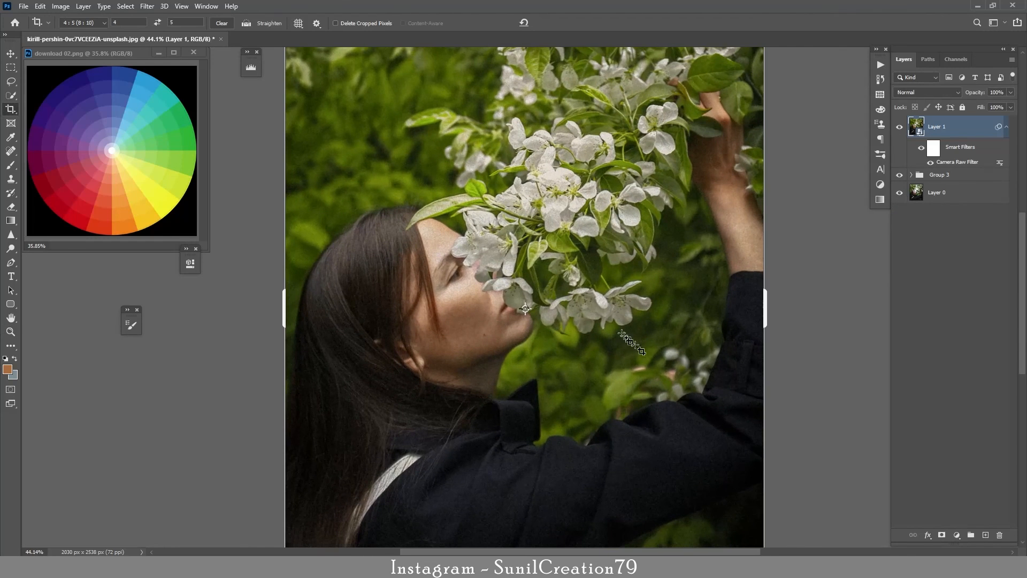
left_click(900, 193, "alt")
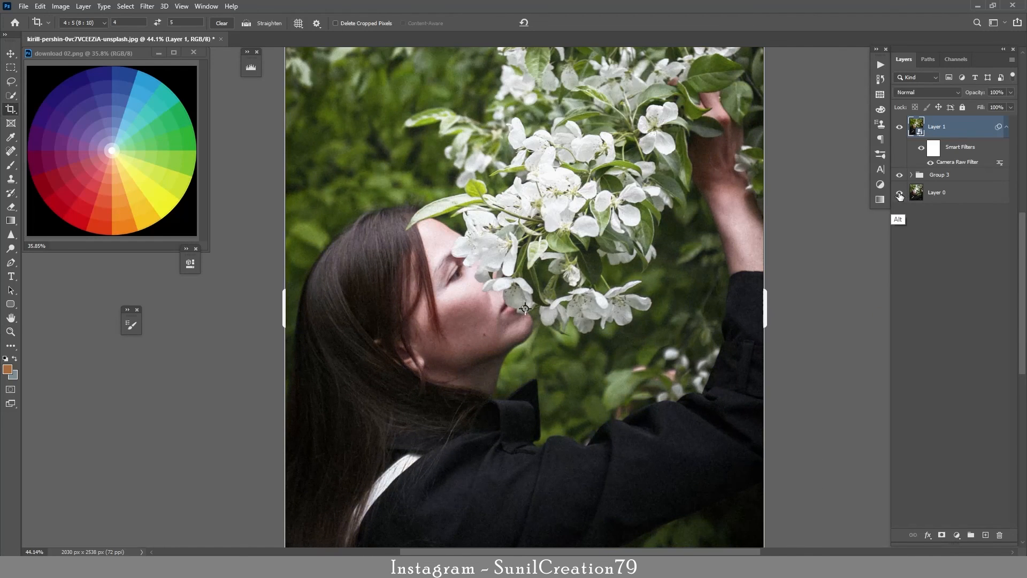
left_click(900, 193, "alt")
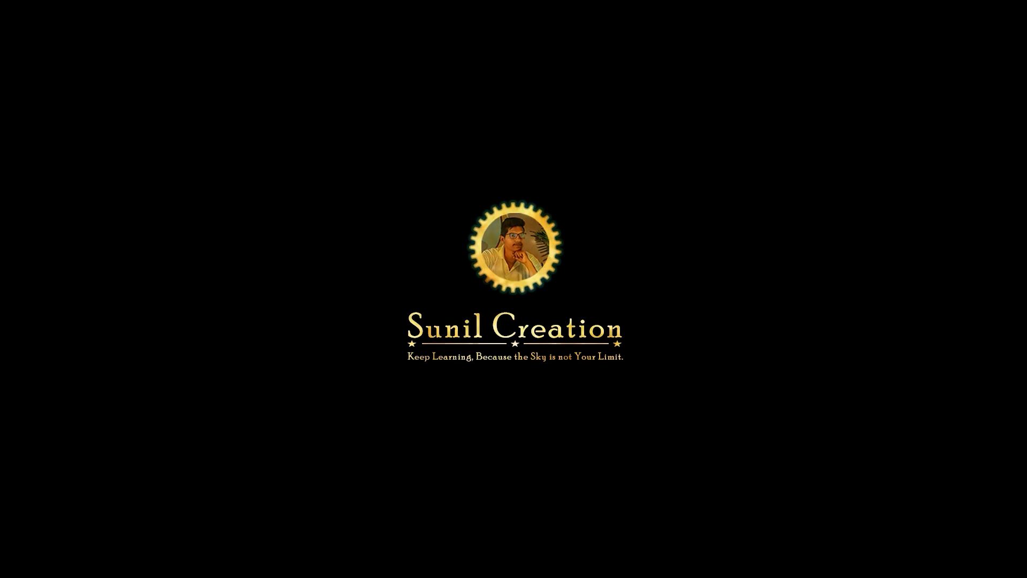